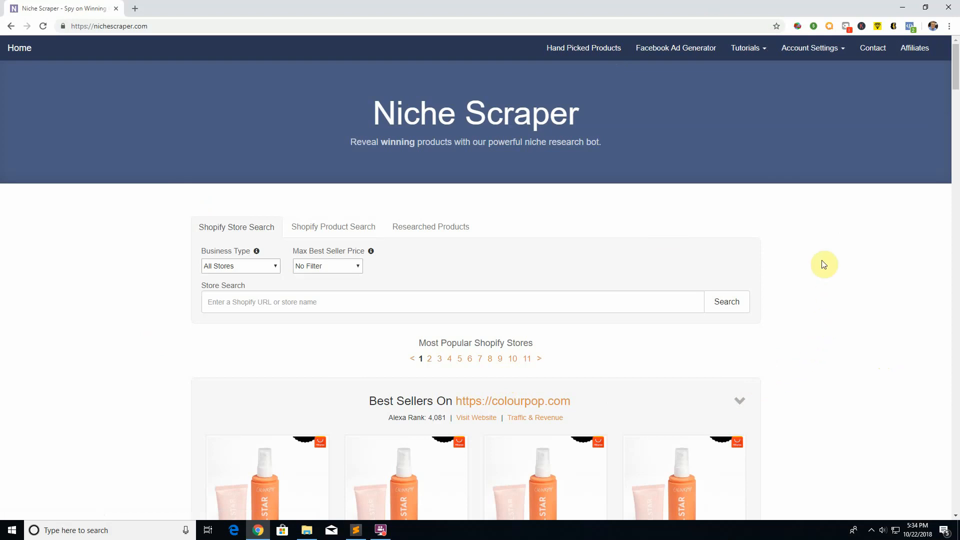
Step: Open the Facebook Ad Generator, and load the dudegadgets.com Fidget Spinner Ring product page in a new browser tab
click(675, 52)
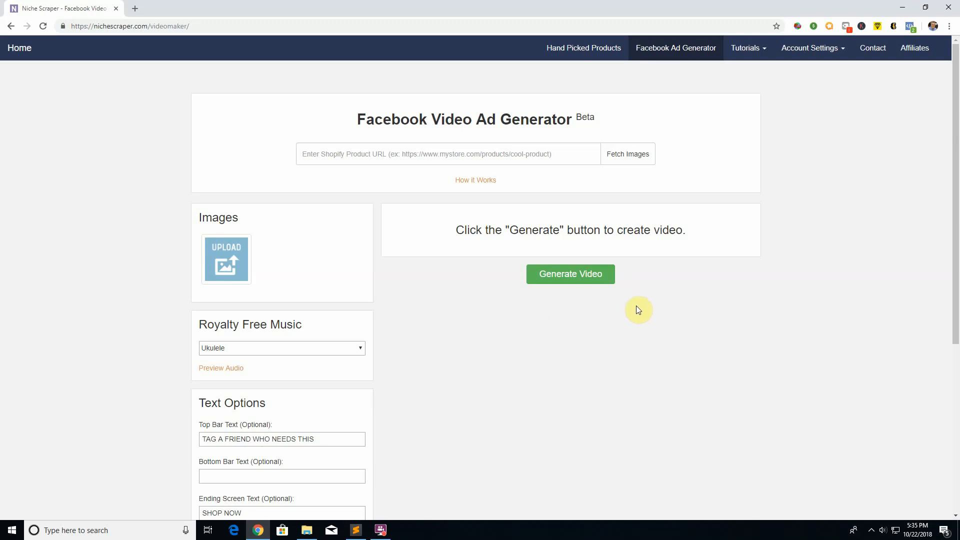
click(136, 9)
text(dude)
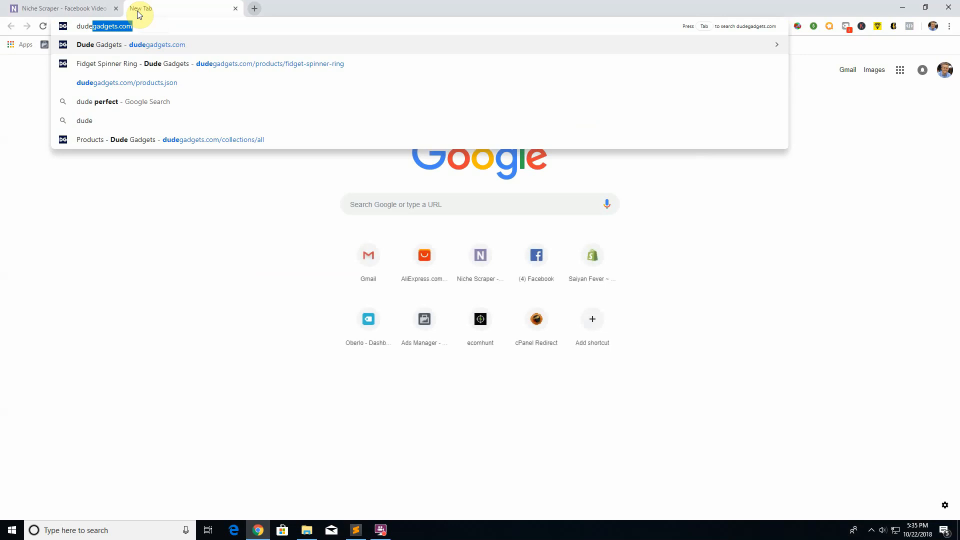
key(Down)
key(Return)
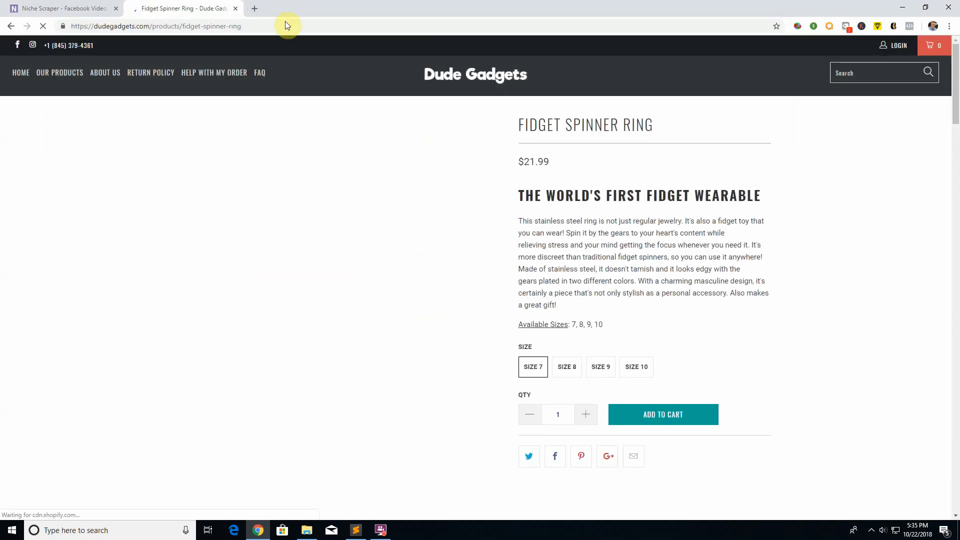
Step: Copy the Fidget Spinner Ring page's URL into the Facebook Video Ad Generator and fetch the product images
click(223, 25)
key(ctrl+c)
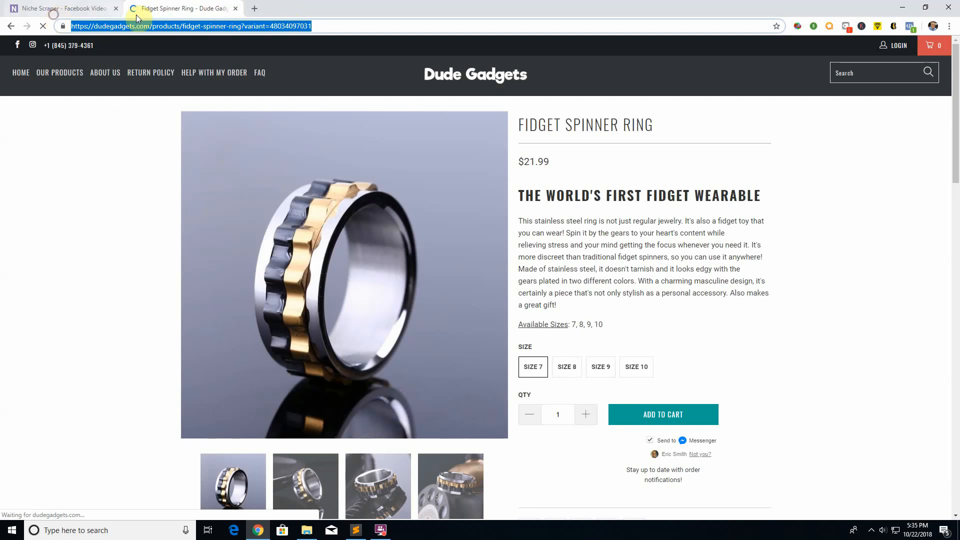
click(224, 26)
click(240, 26)
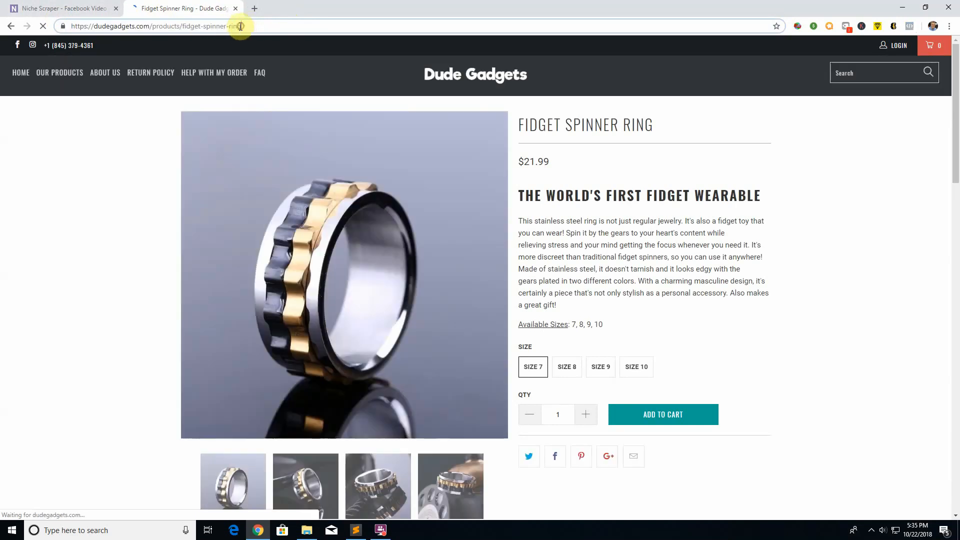
click(83, 8)
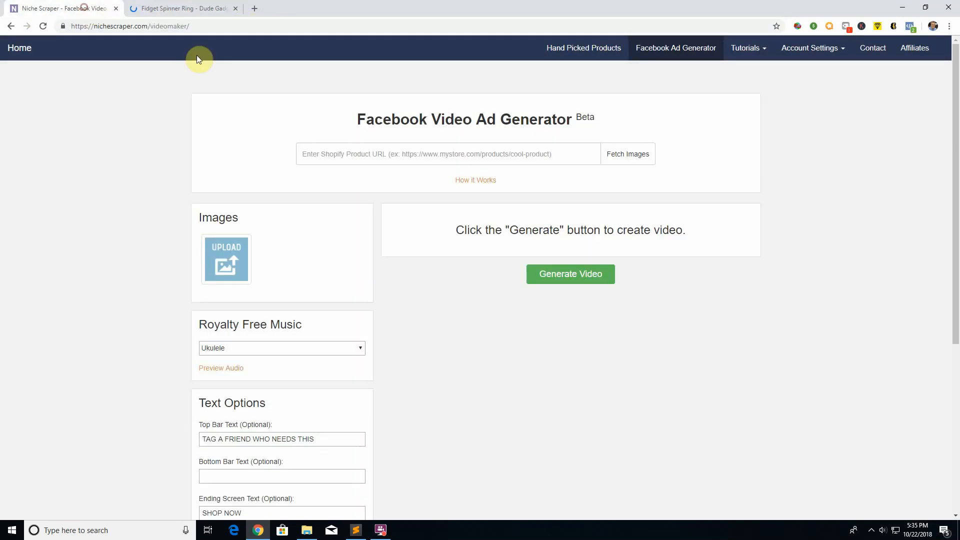
click(367, 154)
key(ctrl+v)
click(641, 161)
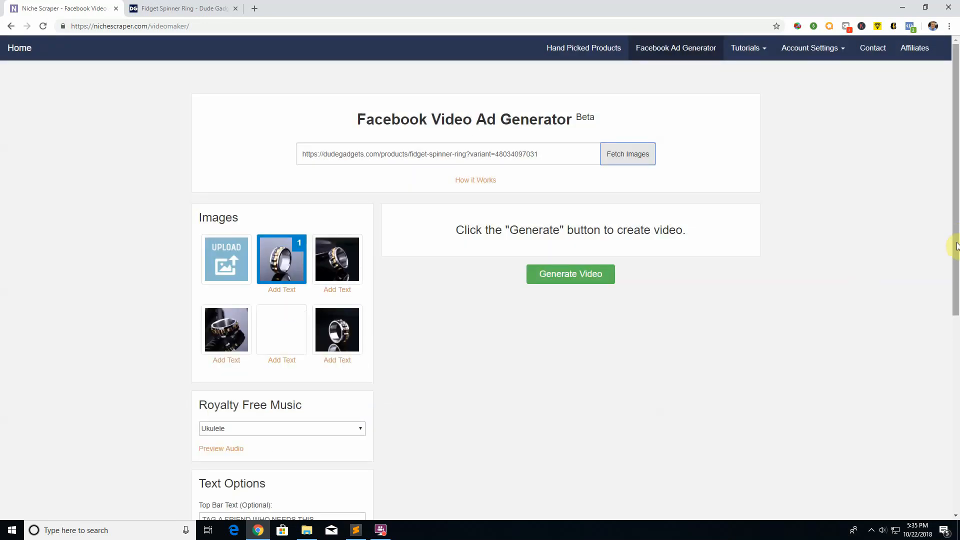
Step: Check the product photos on the Fidget Spinner Ring store page against the fetched images
click(160, 7)
scroll(384, 270, down, 4)
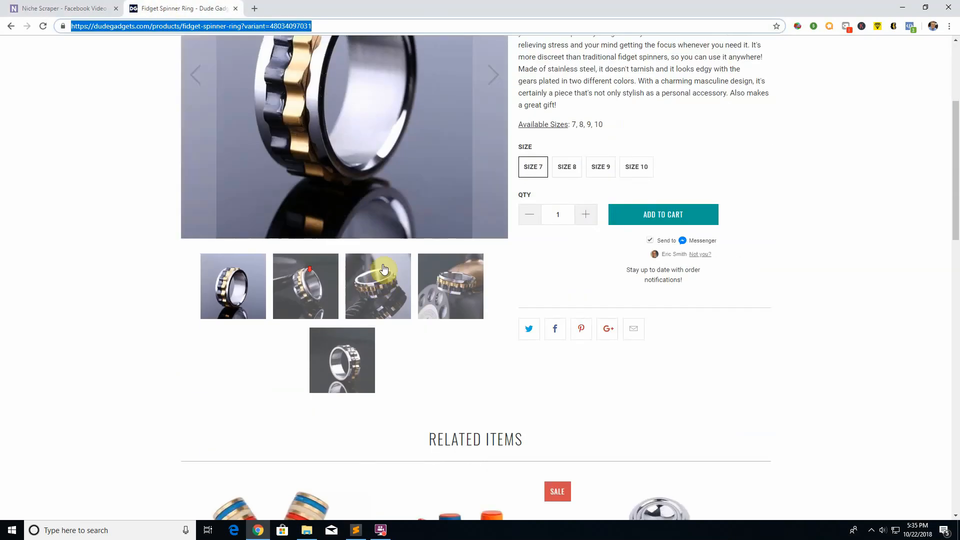
click(75, 8)
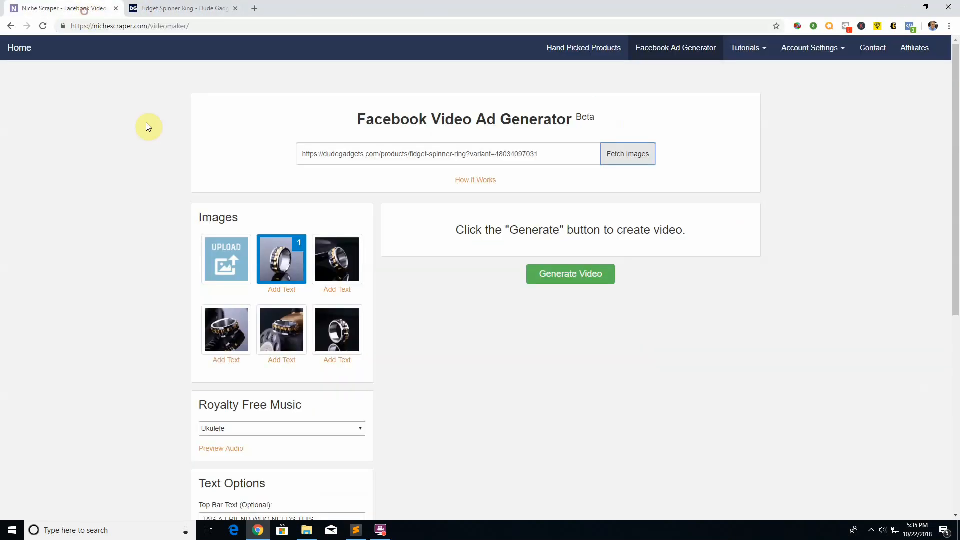
Step: Add the second, third and fourth fetched ring images to the video in that order
click(339, 245)
click(238, 329)
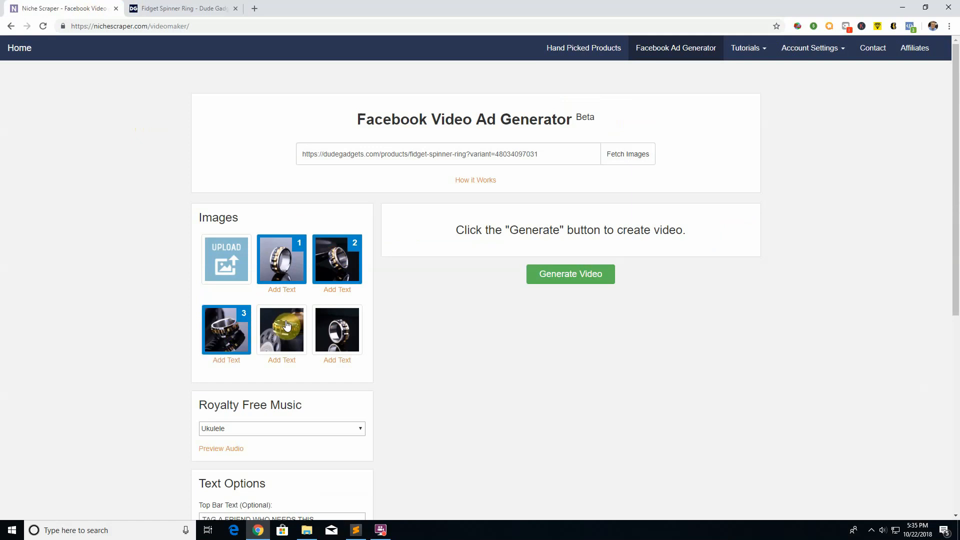
click(286, 321)
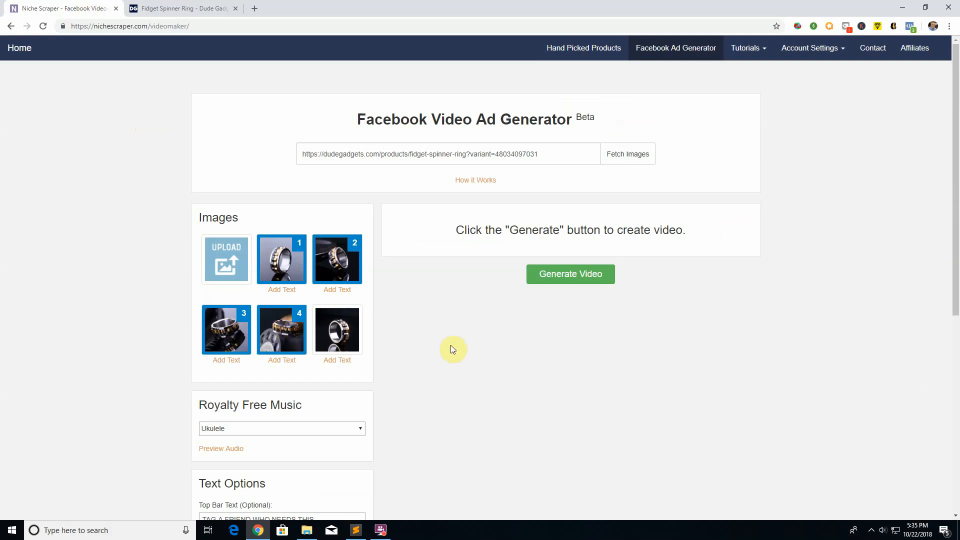
Step: Review the music, text and advanced options, and generate the video ad
scroll(457, 345, down, 5)
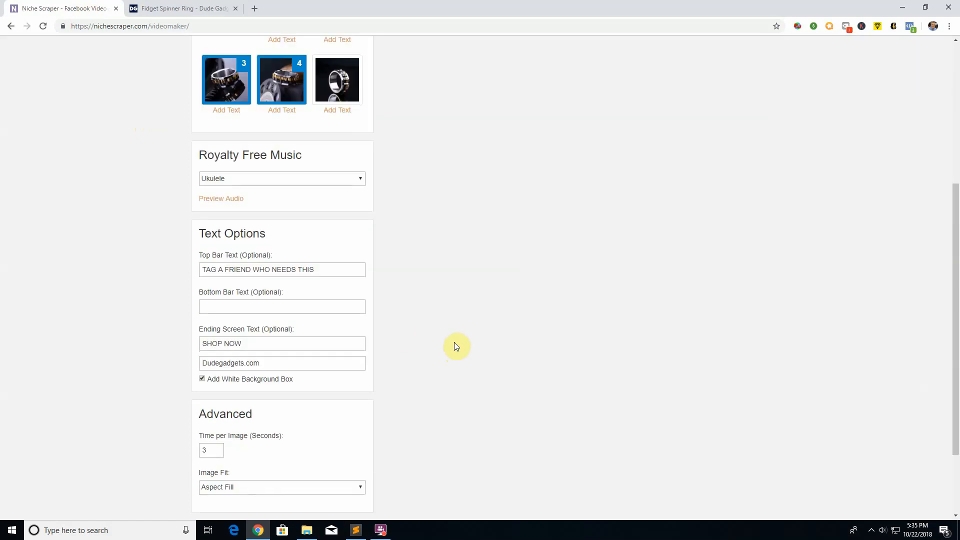
scroll(323, 447, up, 5)
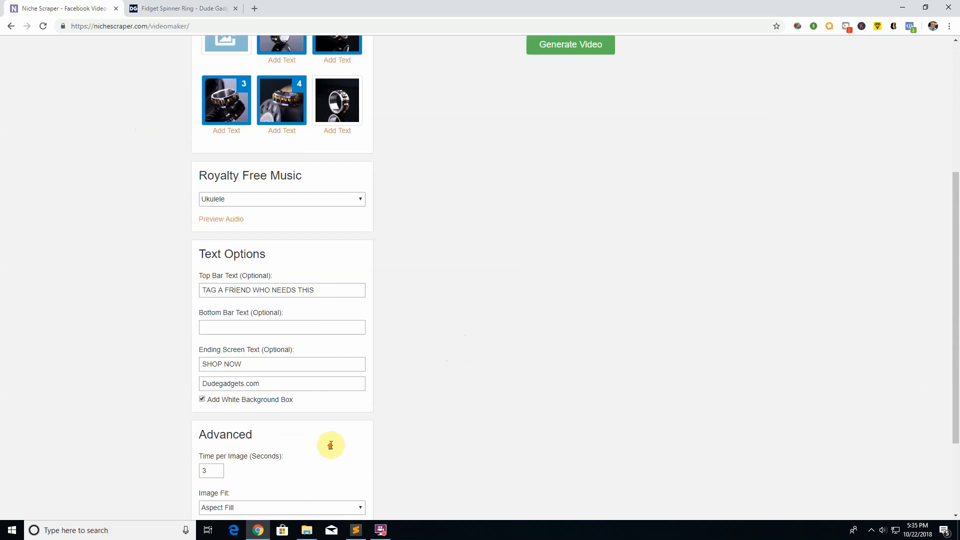
click(553, 271)
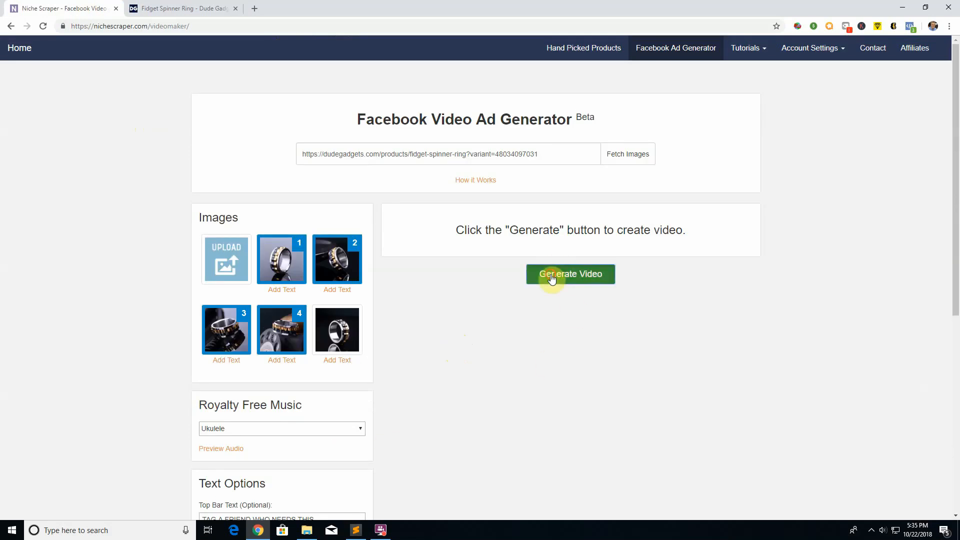
scroll(428, 230, up, 2)
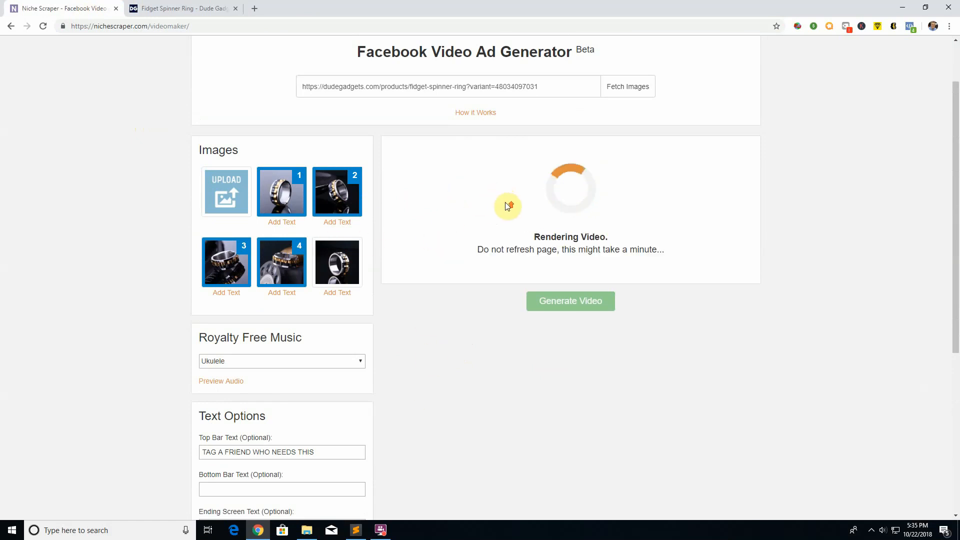
scroll(505, 203, up, 1)
drag(572, 136, 254, 133)
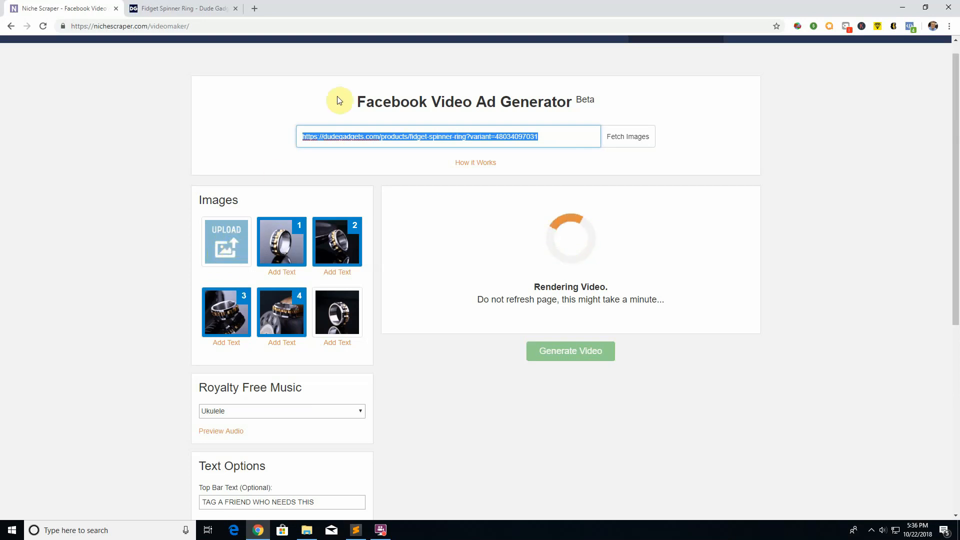
click(567, 135)
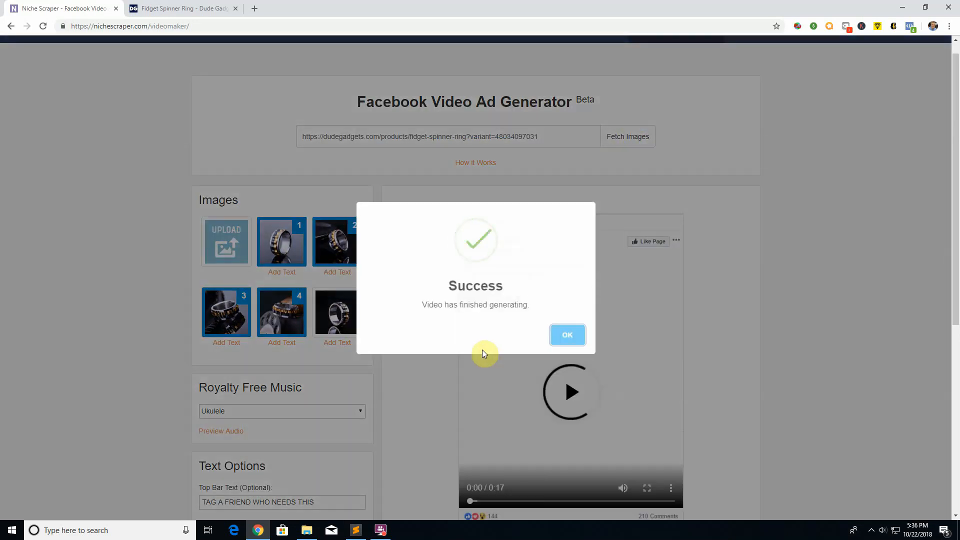
Step: Dismiss the completion message, play part of the generated ad preview, and download the video
click(569, 335)
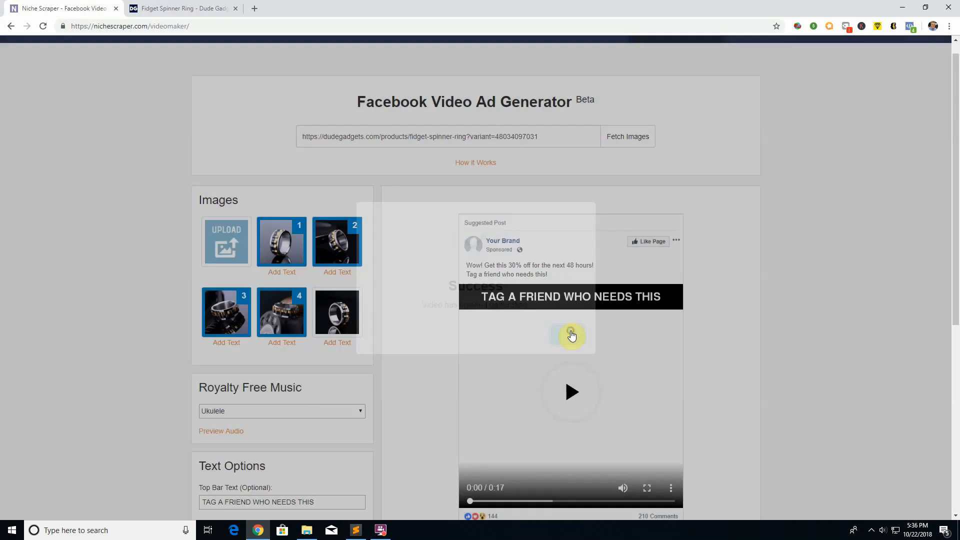
scroll(584, 338, down, 2)
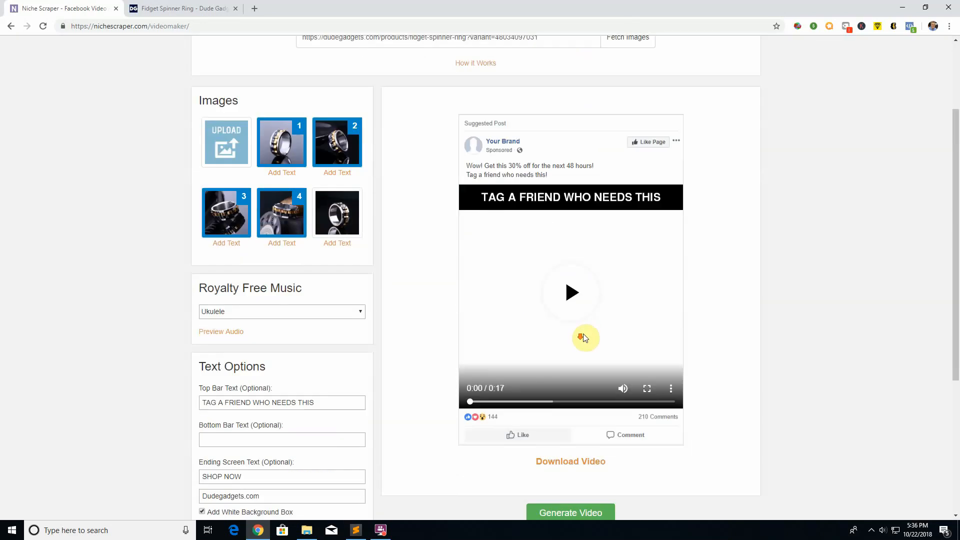
click(573, 292)
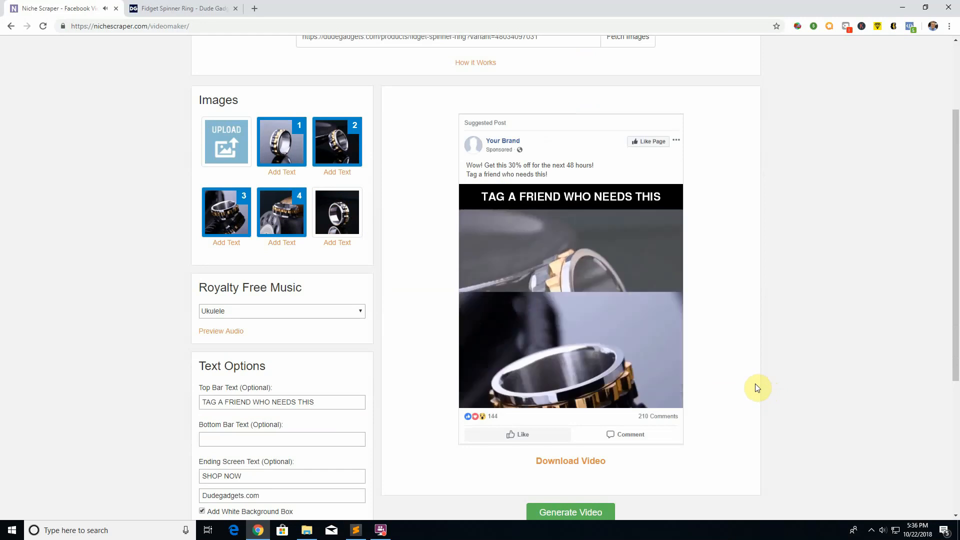
mouse_move(621, 387)
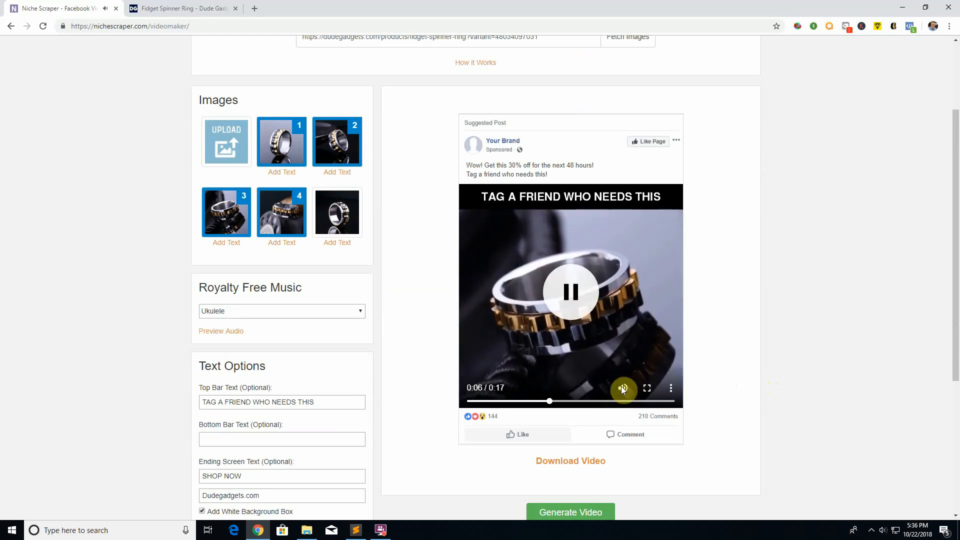
click(565, 307)
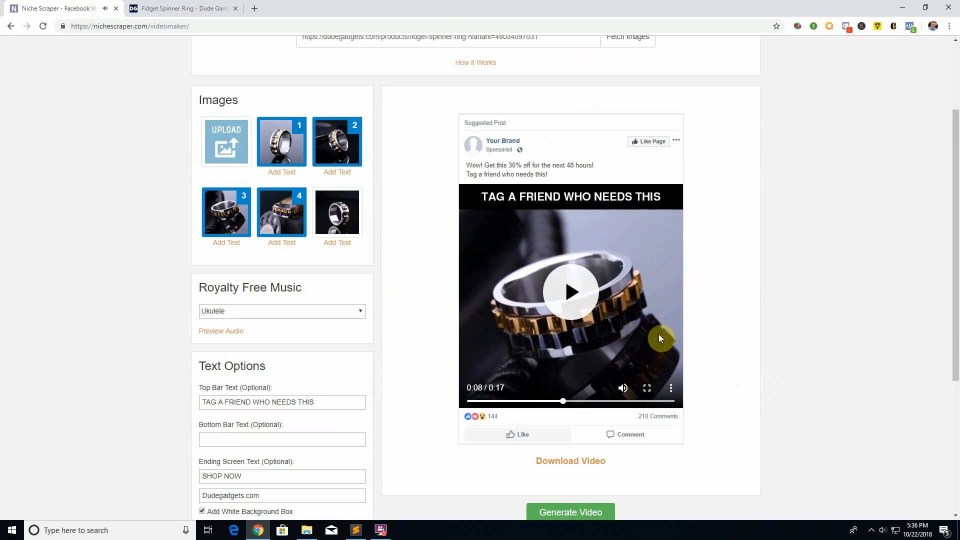
click(574, 456)
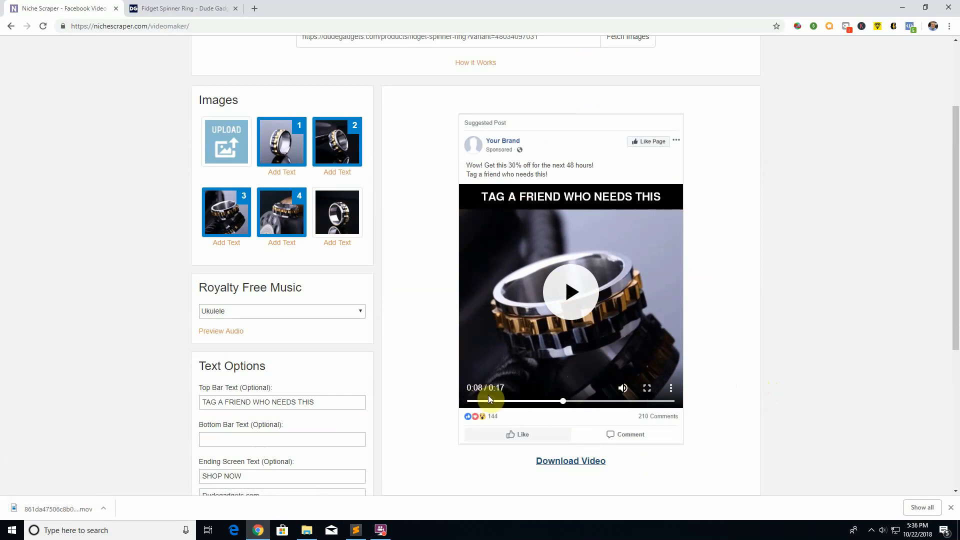
click(156, 8)
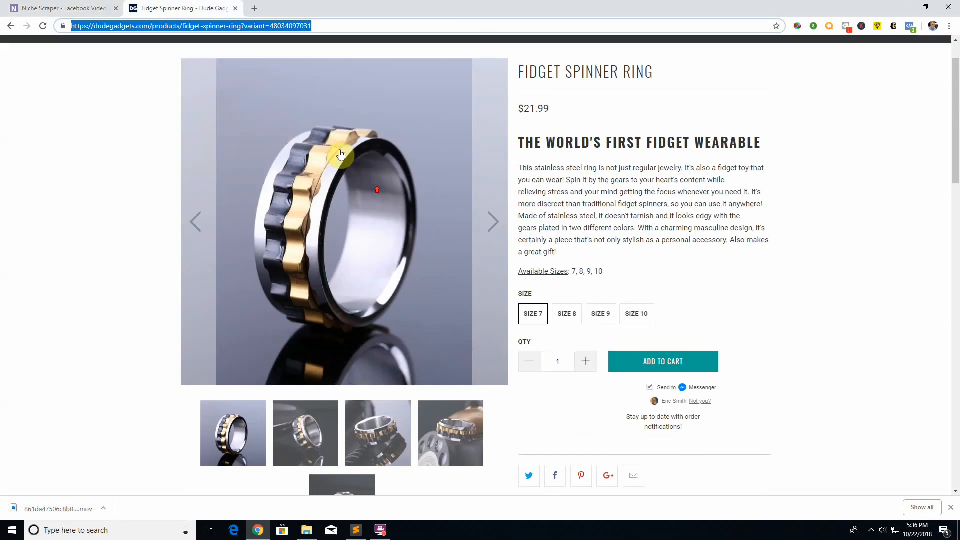
click(83, 8)
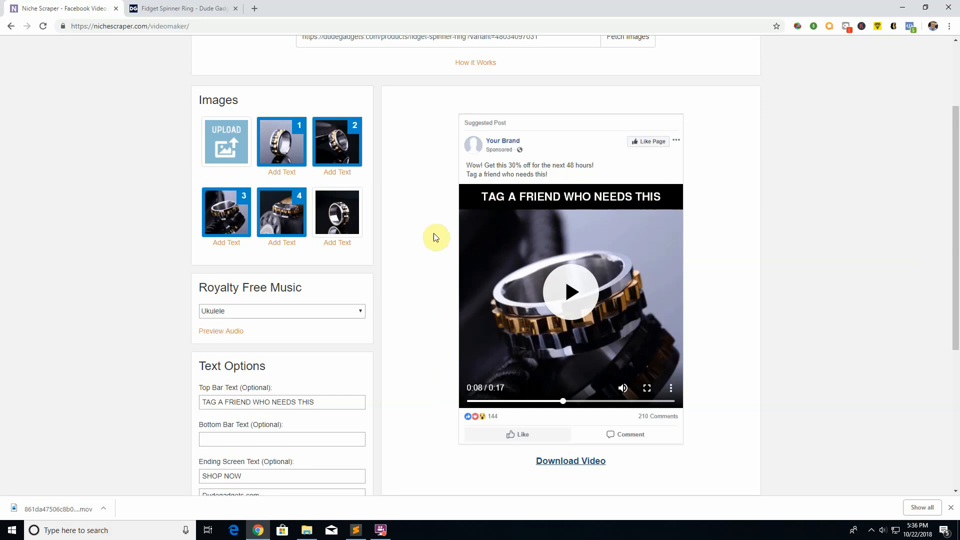
Step: Set the optional bottom bar text to BUY YOURS NOW
scroll(434, 237, down, 2)
drag(343, 303, 239, 283)
drag(196, 324, 250, 323)
click(231, 338)
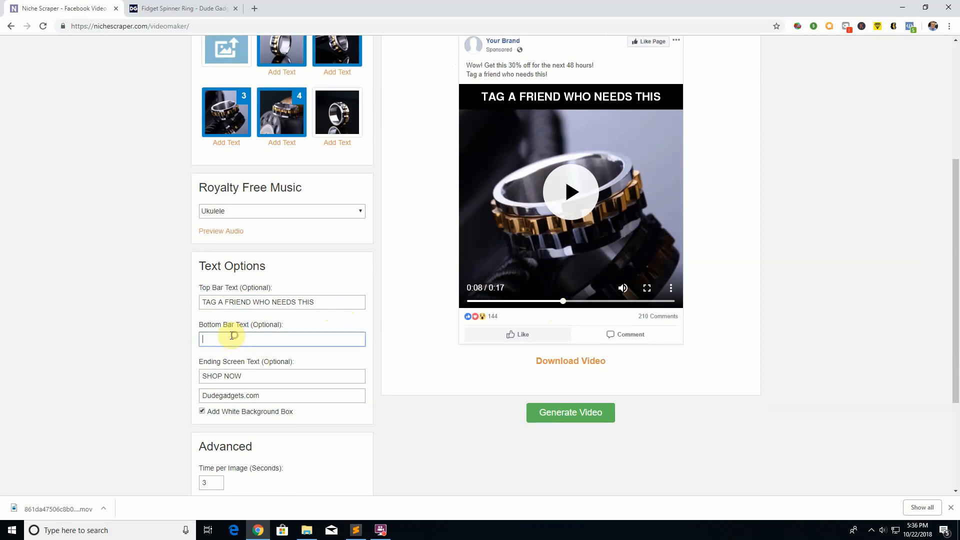
text(BUY YOURS NOW)
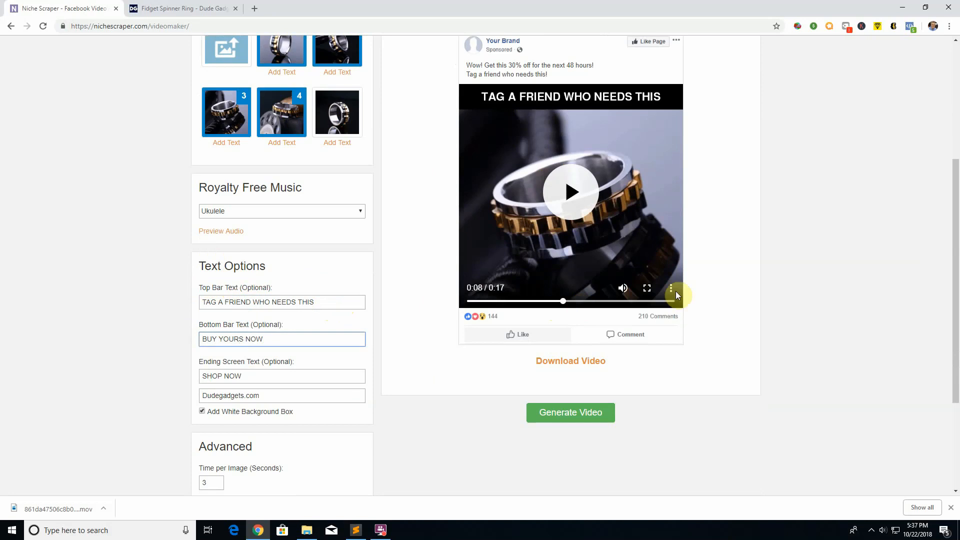
click(779, 270)
Step: Clear the bottom bar text, leaving the top bar text as it is
scroll(772, 280, up, 5)
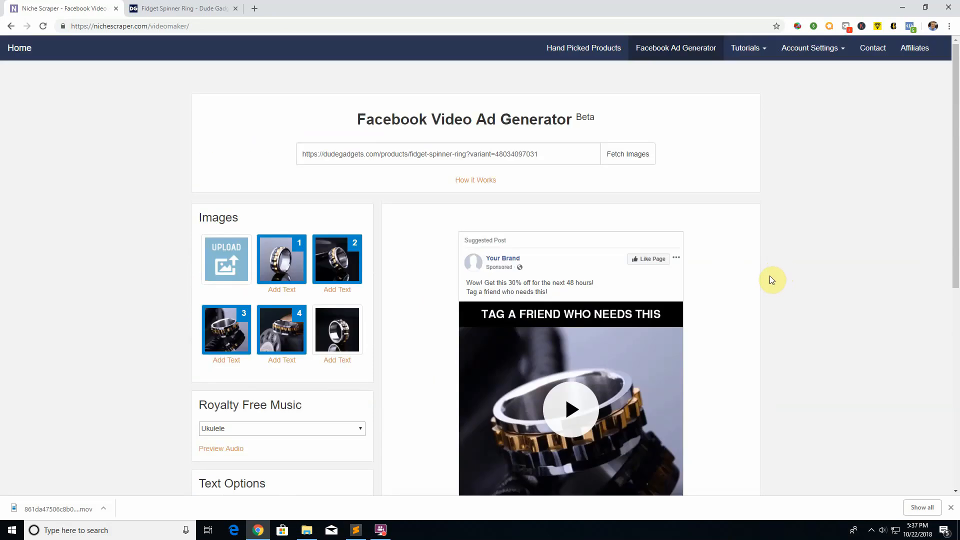
scroll(770, 275, down, 3)
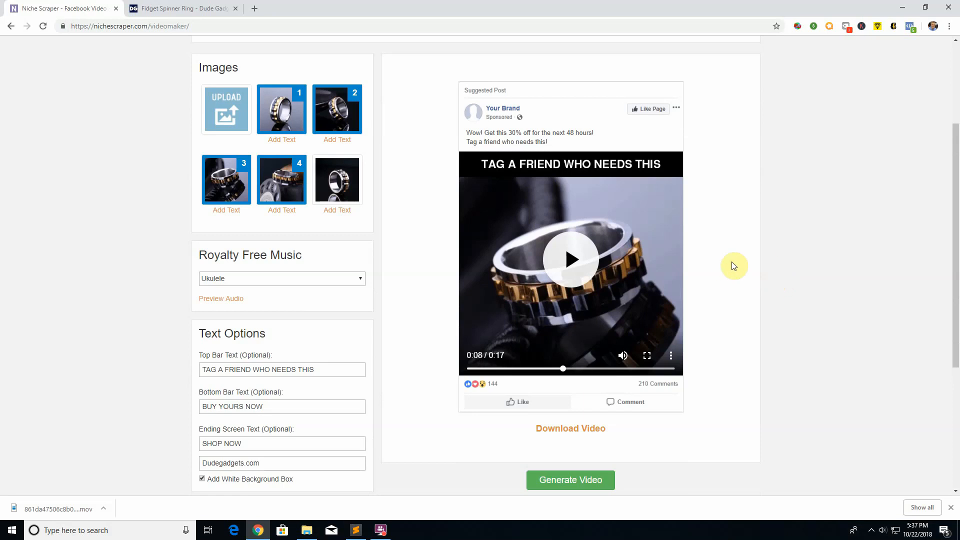
triple_click(334, 370)
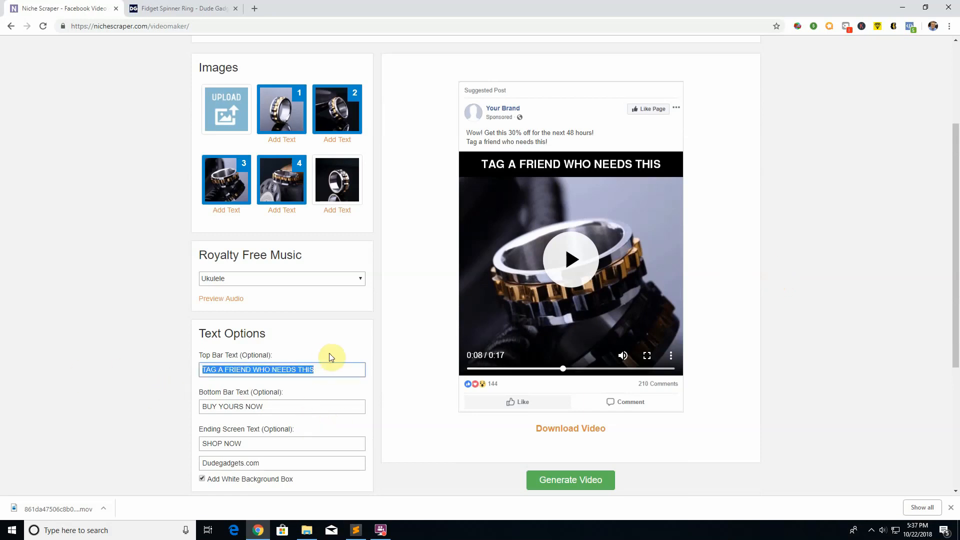
click(333, 370)
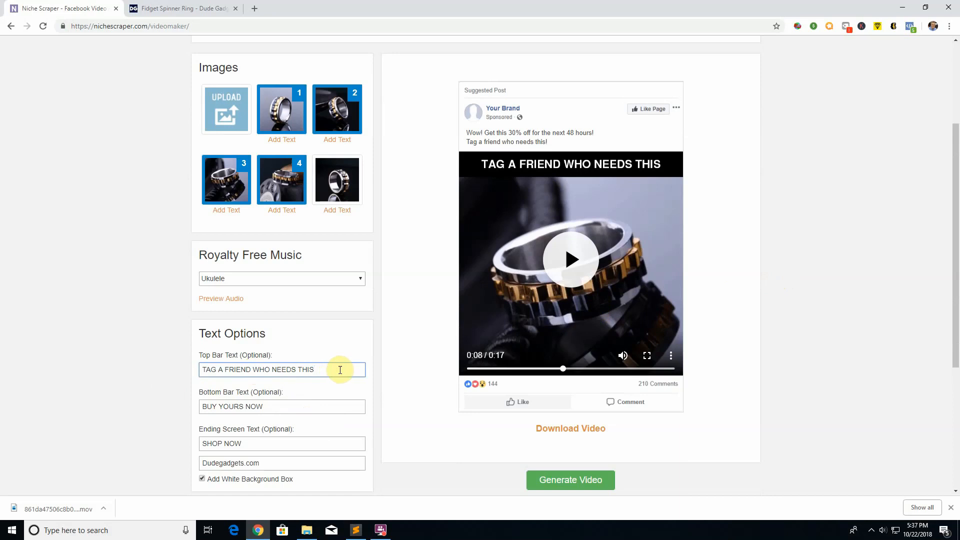
triple_click(288, 411)
key(BackSpace)
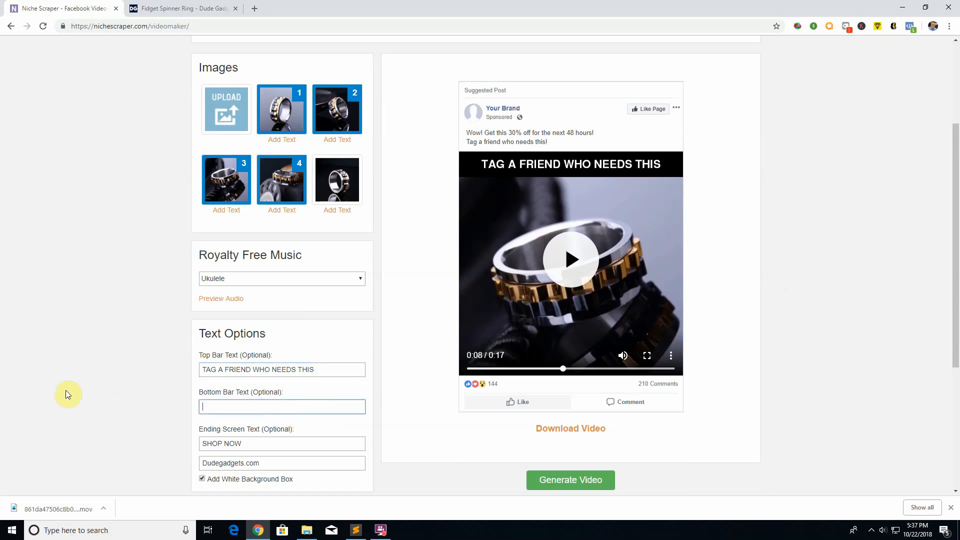
click(175, 409)
Step: Skip the video preview to the ending screen at about 0:14, play it briefly, and compare it with the ending screen text fields
scroll(194, 411, down, 1)
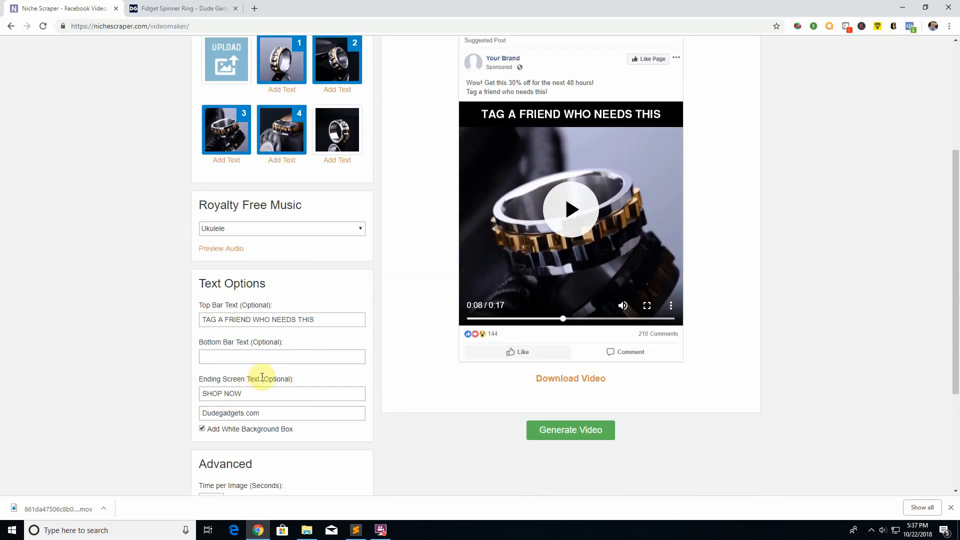
drag(565, 318, 634, 319)
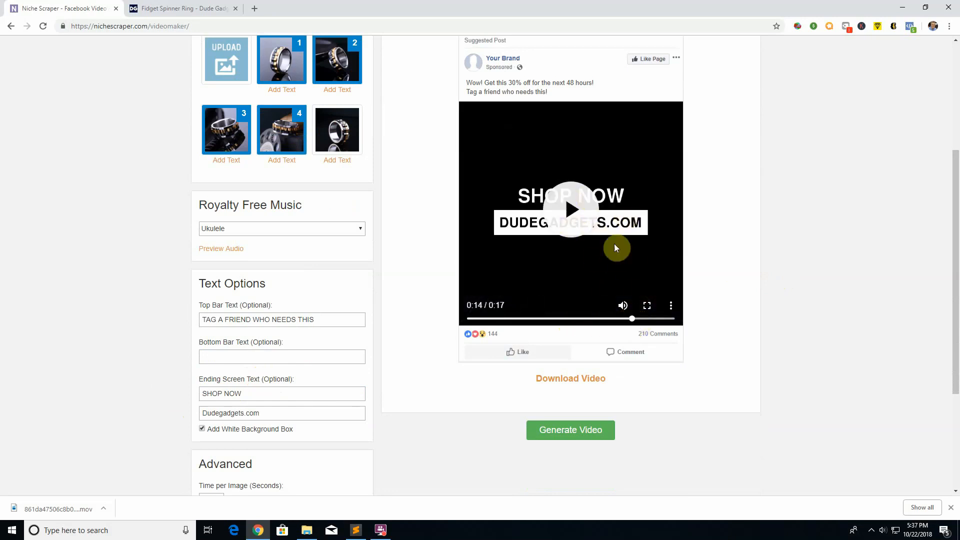
click(578, 205)
click(604, 214)
drag(302, 412, 118, 413)
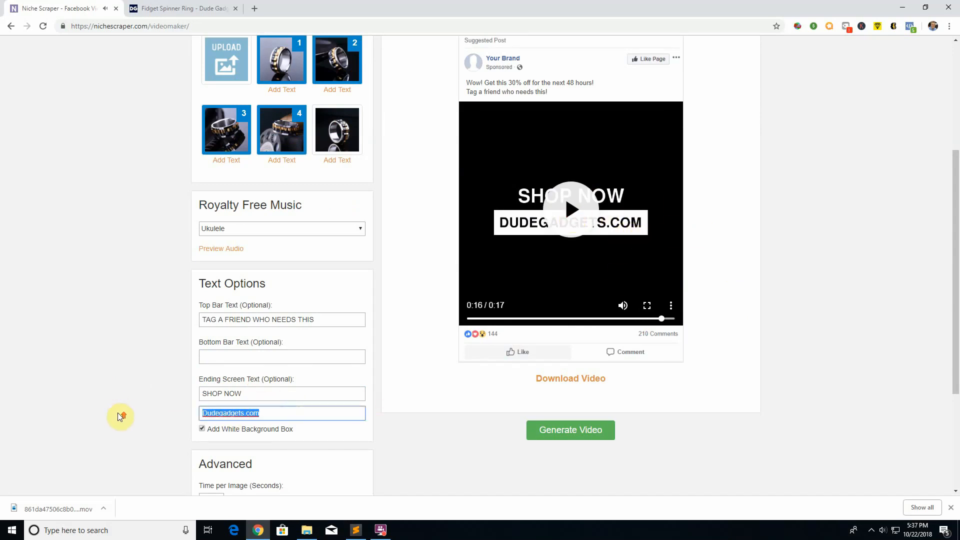
Step: Clear the brand name line of the optional ending screen text, leaving it empty
scroll(344, 169, up, 4)
scroll(348, 178, down, 5)
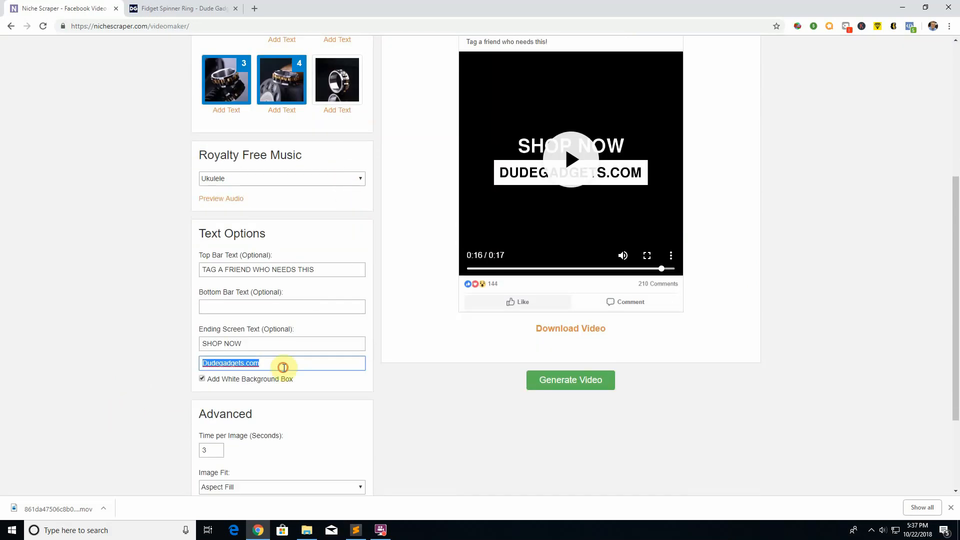
click(283, 367)
drag(356, 365, 202, 365)
text(Dud)
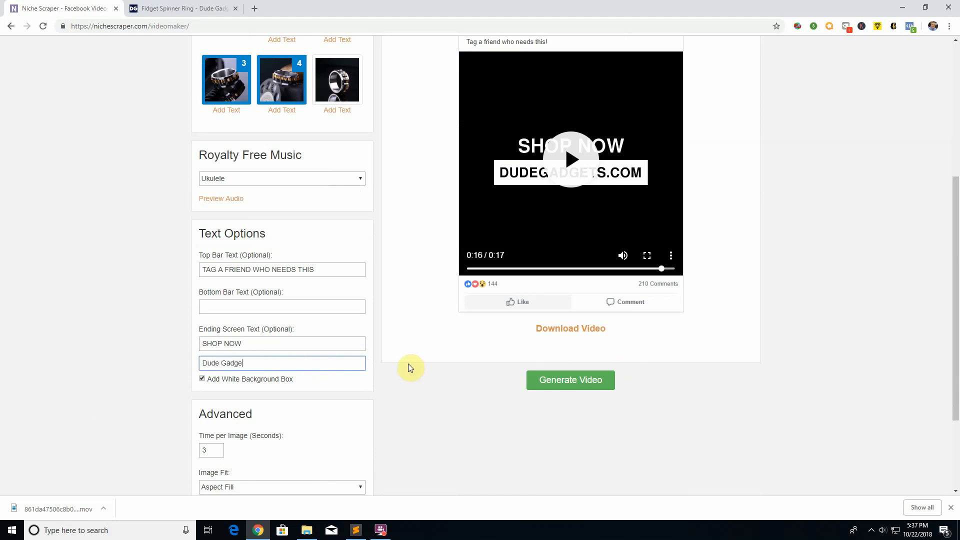
key(ctrl+a)
key(BackSpace)
click(417, 385)
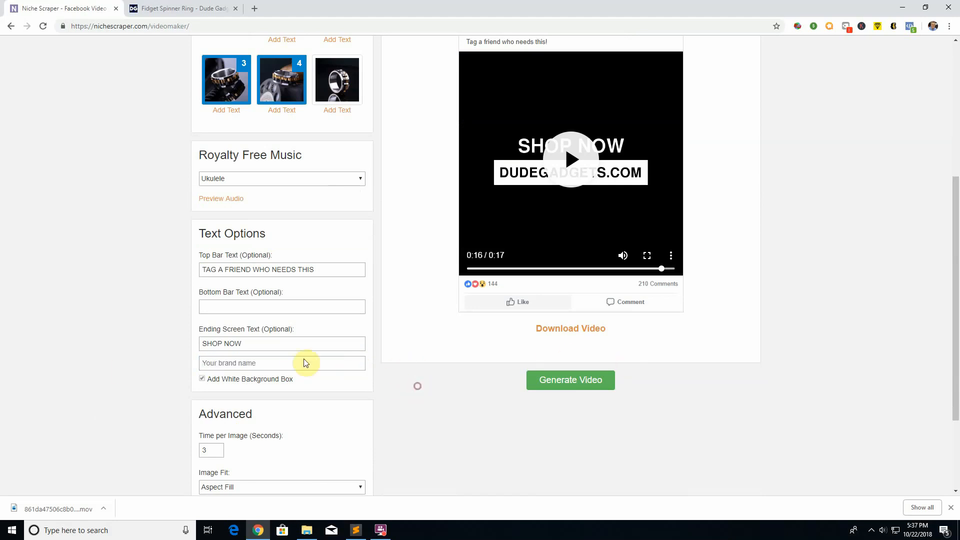
Step: Set the ending screen's brand name line to DudgeGadgets and turn off its white background box
click(250, 364)
text(Dudge)
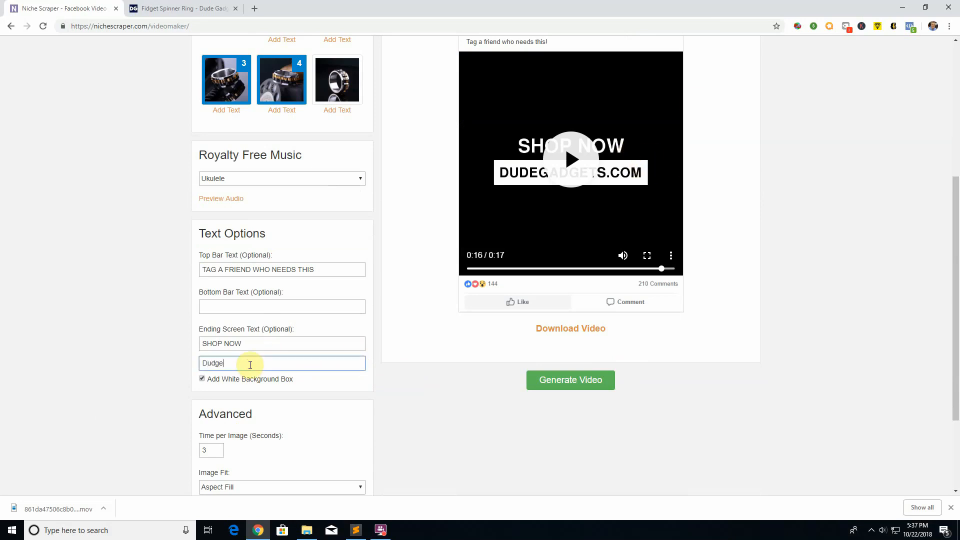
text(Gadgets)
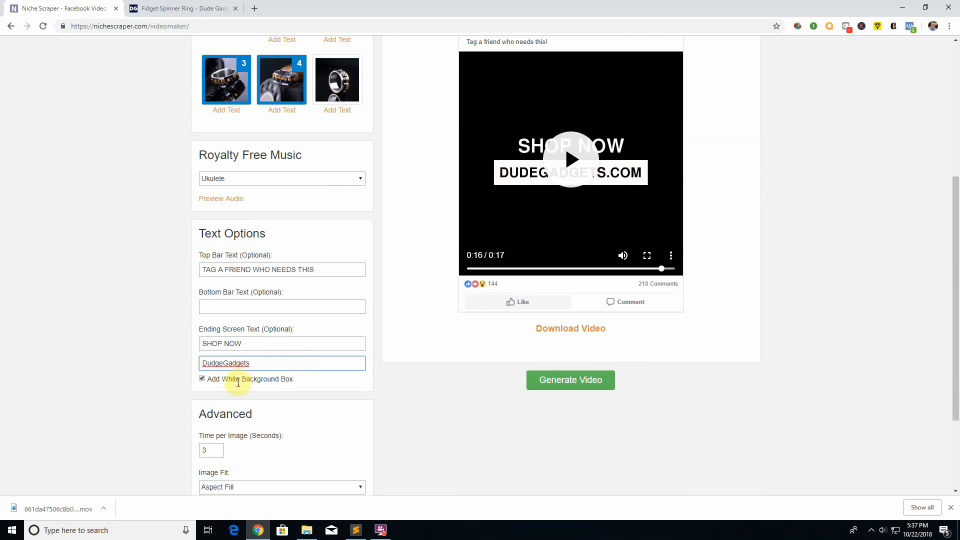
click(202, 380)
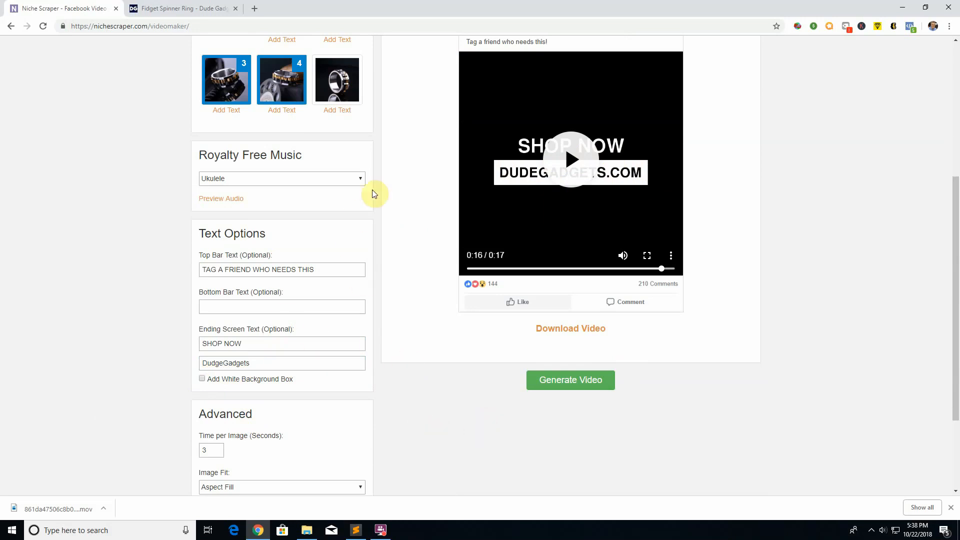
Step: Set the royalty free music to Buddy, preview the track briefly, and look through the other available tracks
click(352, 181)
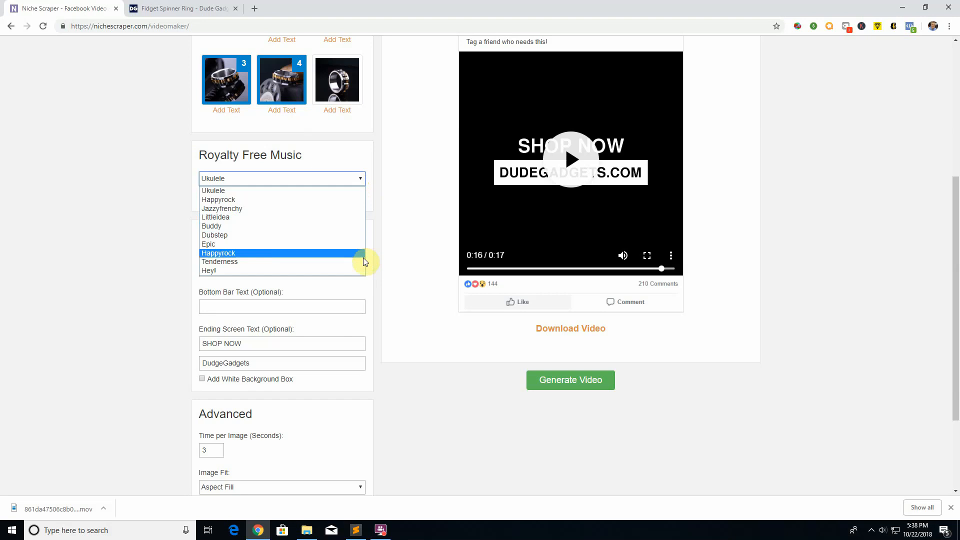
click(223, 226)
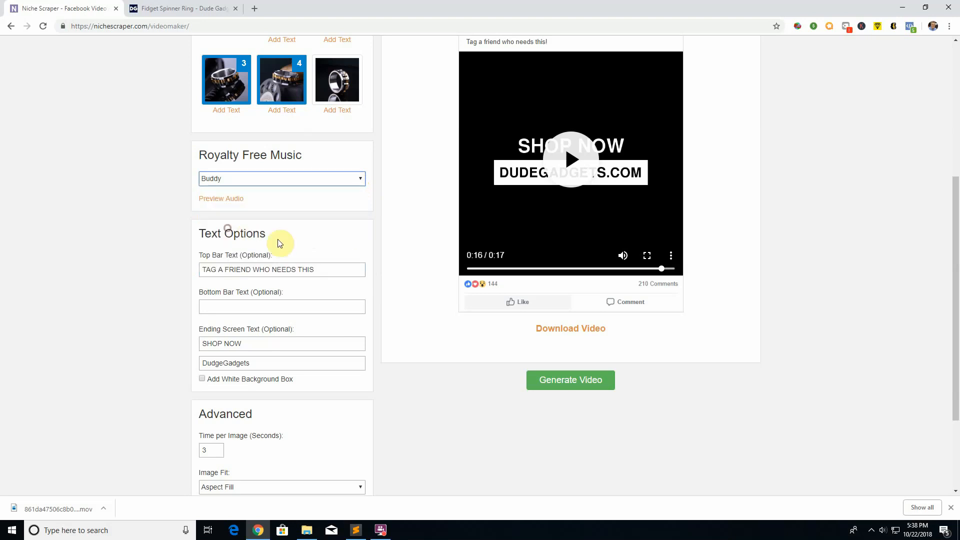
click(214, 199)
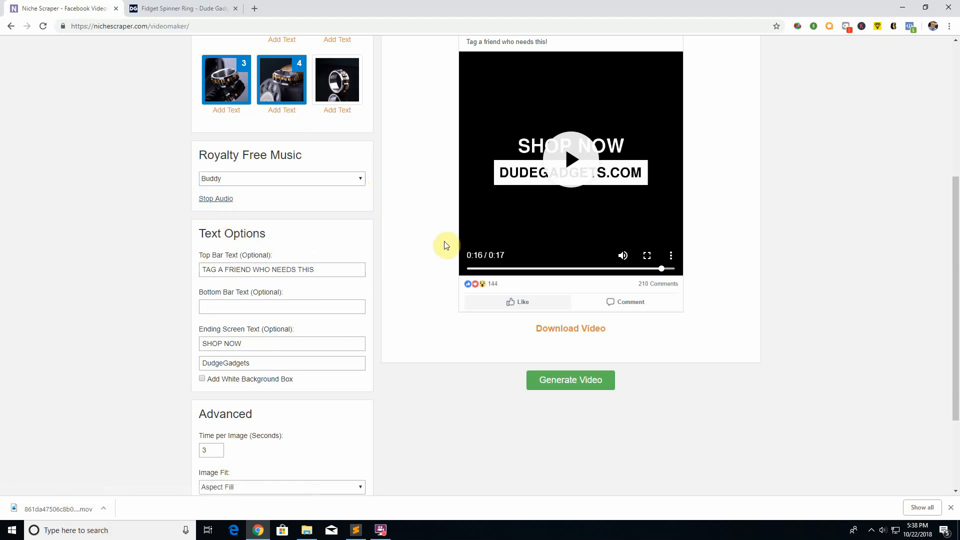
click(205, 199)
click(317, 179)
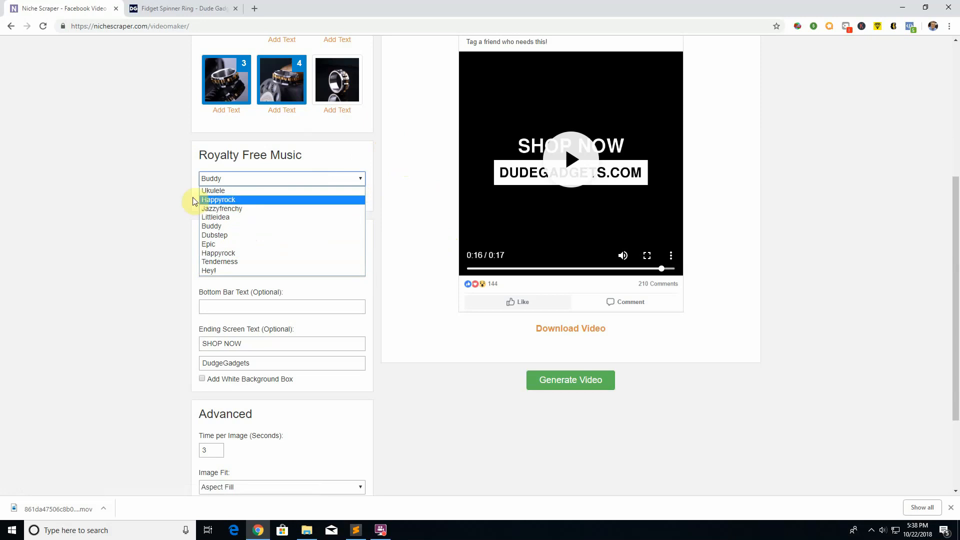
click(177, 183)
click(256, 181)
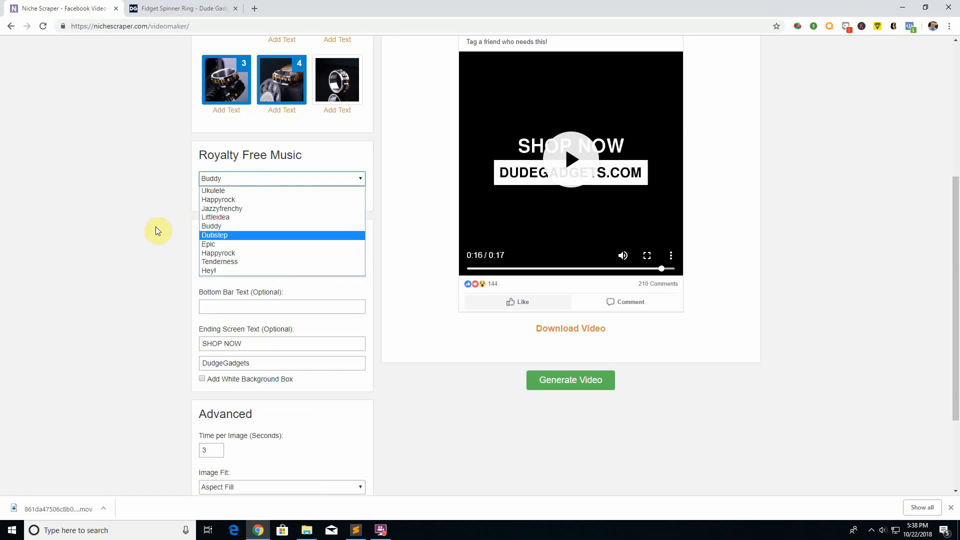
click(142, 226)
Step: Set the time per image to 5 seconds in the advanced settings
scroll(141, 228, down, 2)
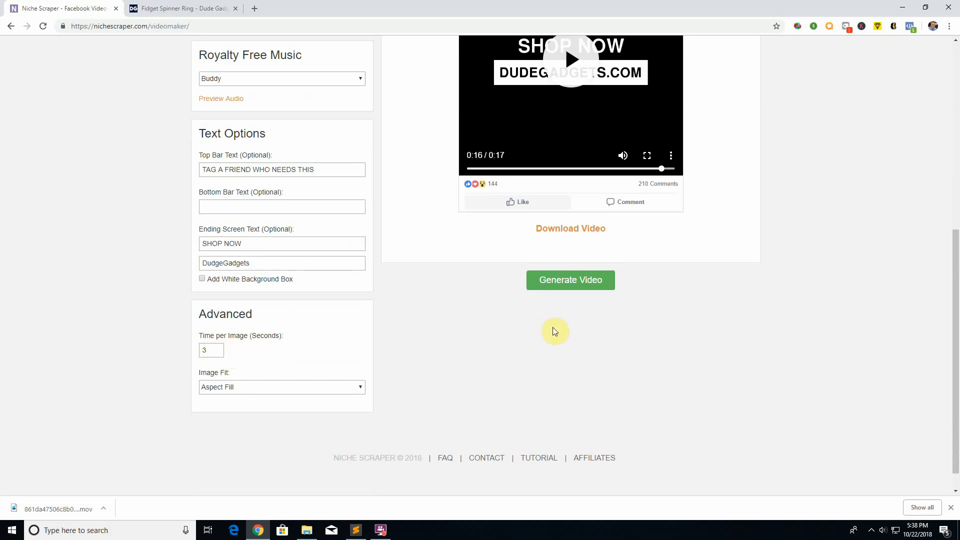
scroll(553, 327, up, 4)
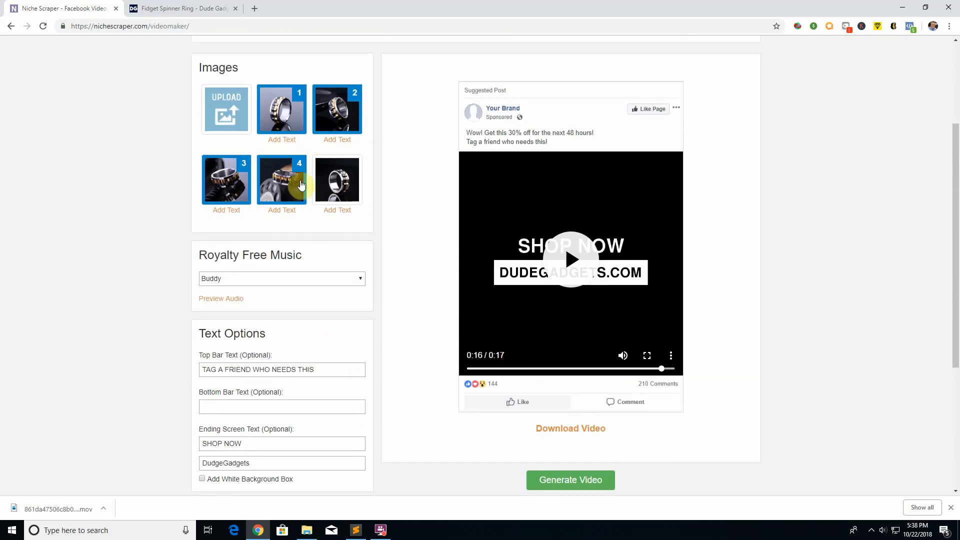
scroll(240, 241, down, 3)
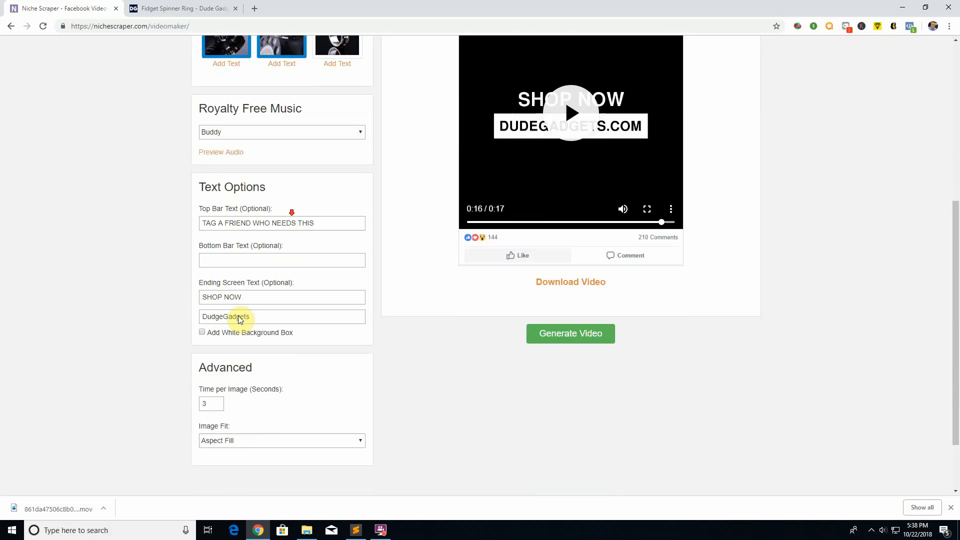
click(214, 403)
text(1)
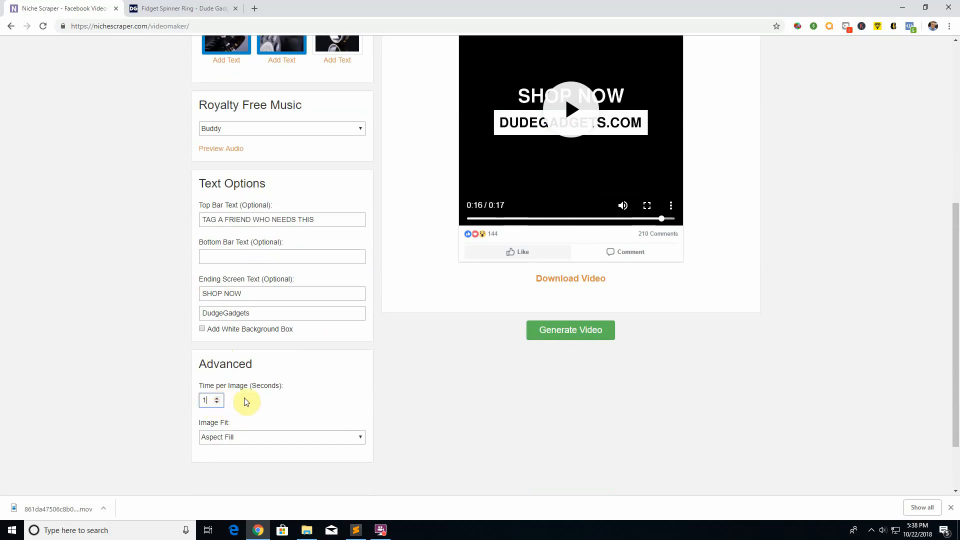
click(217, 398)
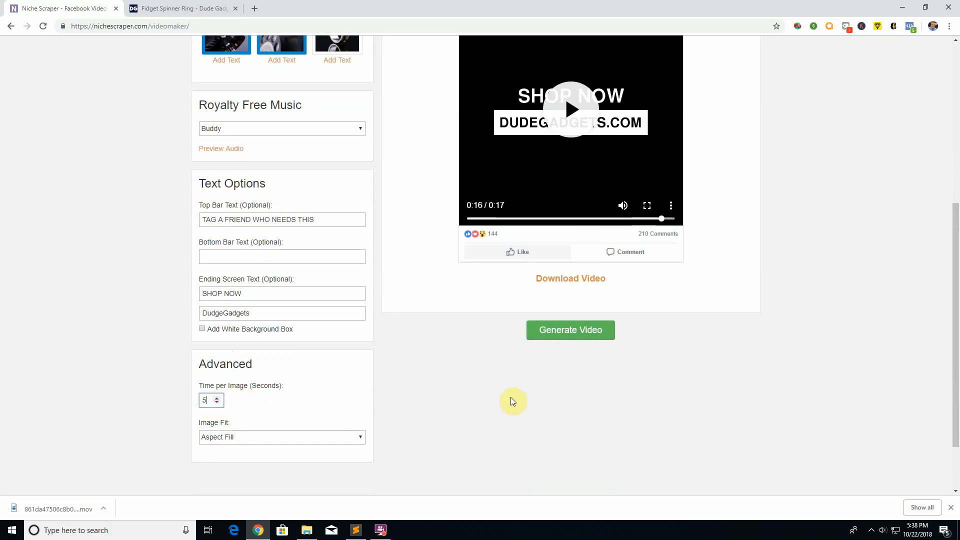
Step: Skip the video preview back to about 0:04 and compare how the ring image fills the frame with the image fit options
scroll(521, 434, up, 3)
drag(663, 368, 523, 368)
scroll(422, 381, down, 4)
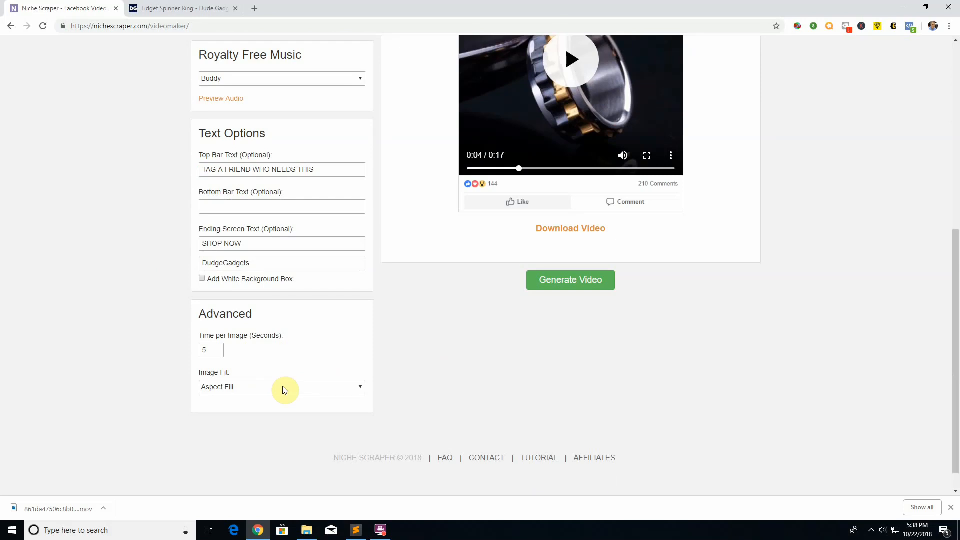
click(284, 388)
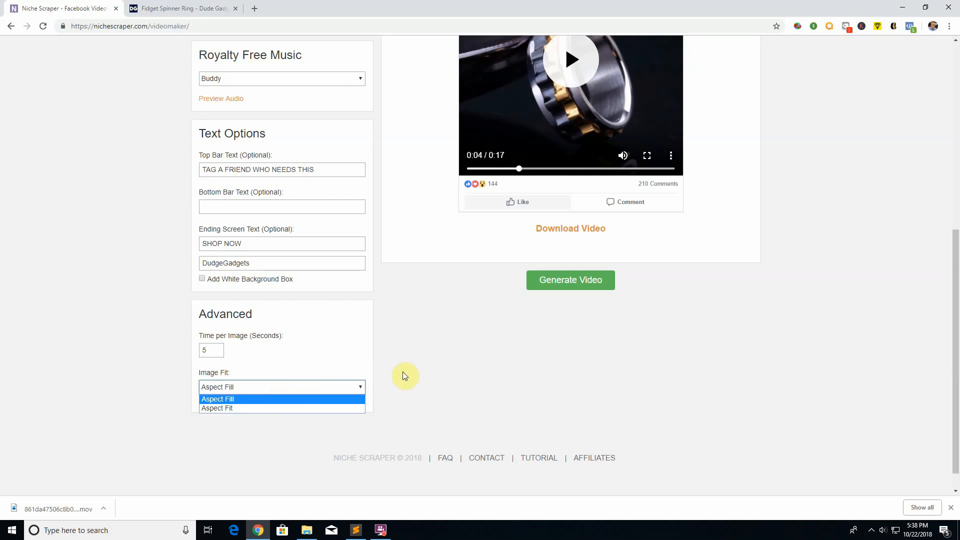
click(448, 384)
scroll(515, 303, up, 3)
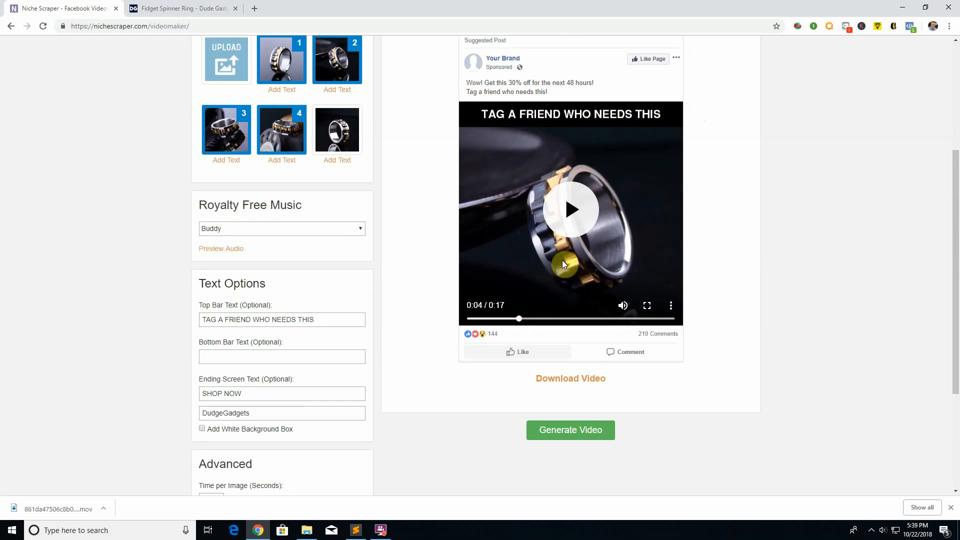
scroll(503, 348, down, 1)
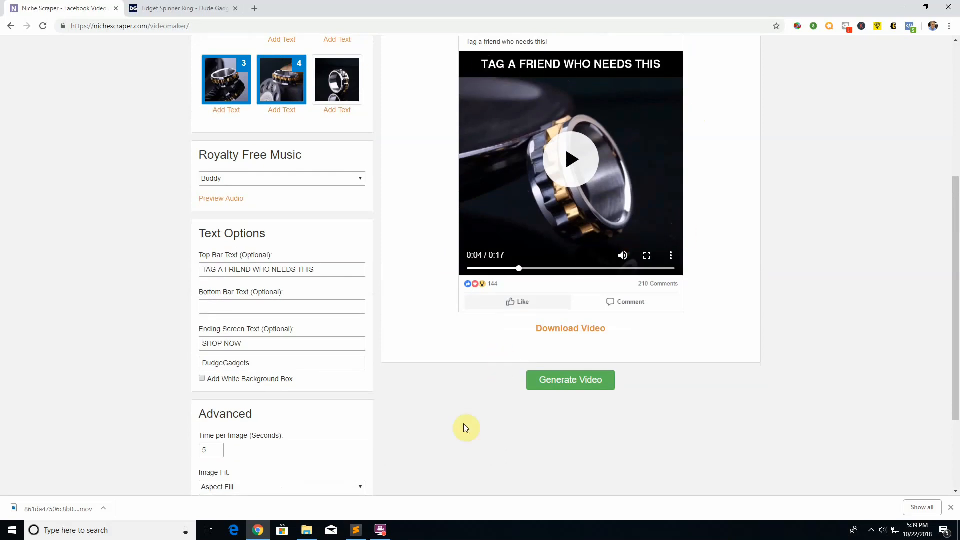
Step: Try the Aspect Fit option for the image fit, and restore Aspect Fill
scroll(272, 459, down, 1)
click(242, 438)
click(264, 456)
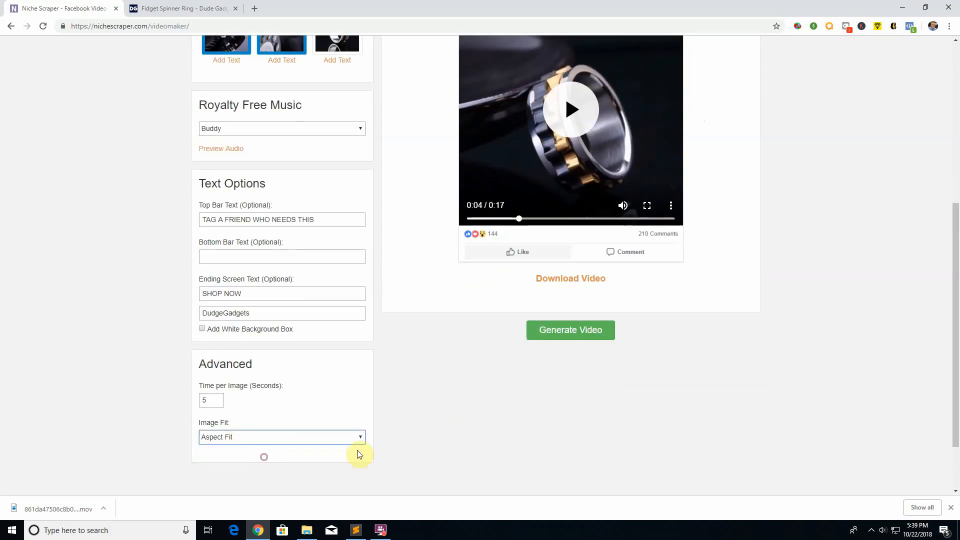
scroll(359, 455, up, 3)
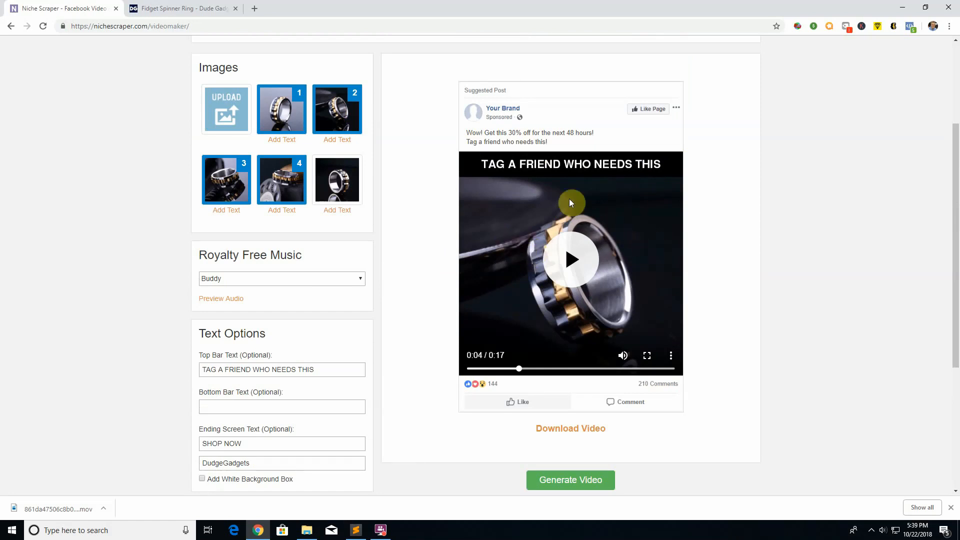
scroll(350, 325, down, 3)
click(243, 437)
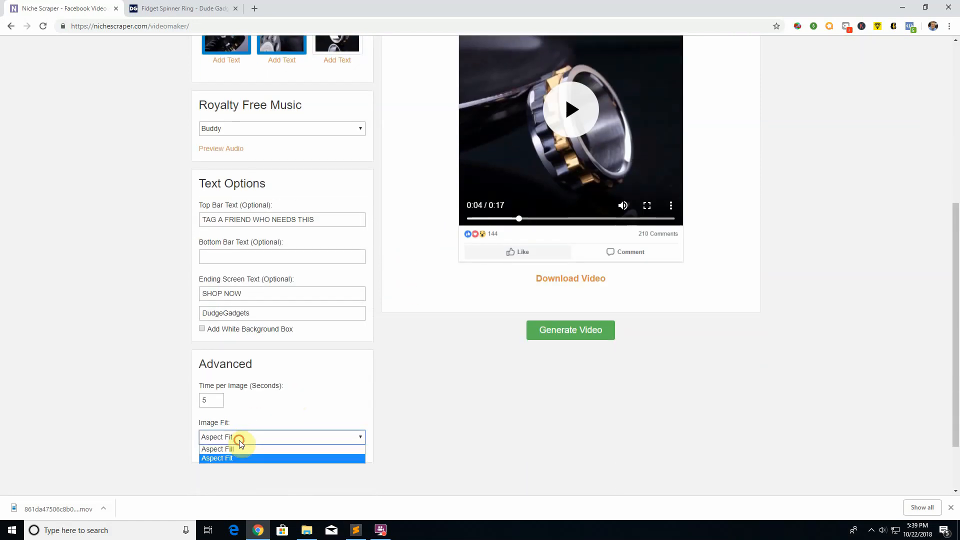
click(242, 457)
Step: Skip the video preview back to 0:00 and examine how the first ring image fits the frame
scroll(485, 430, up, 2)
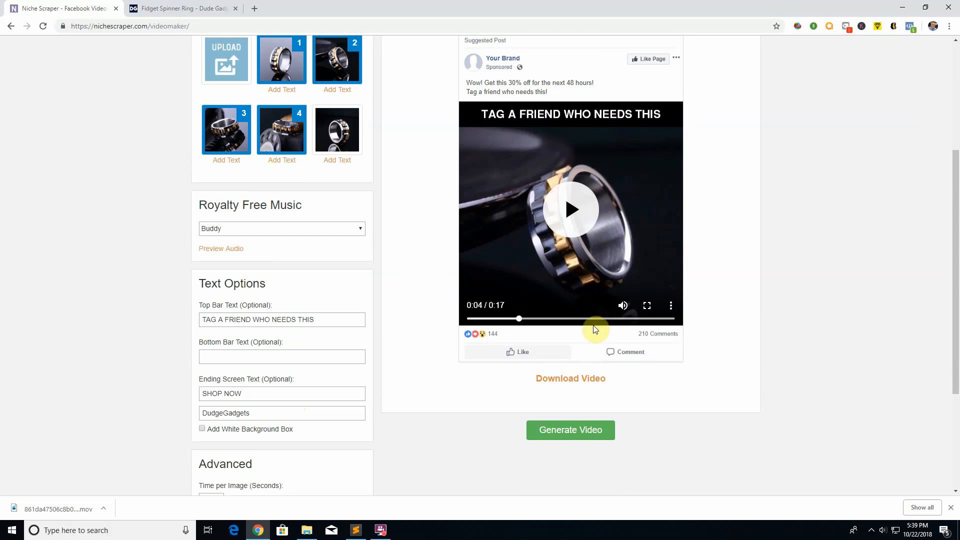
drag(520, 319, 478, 322)
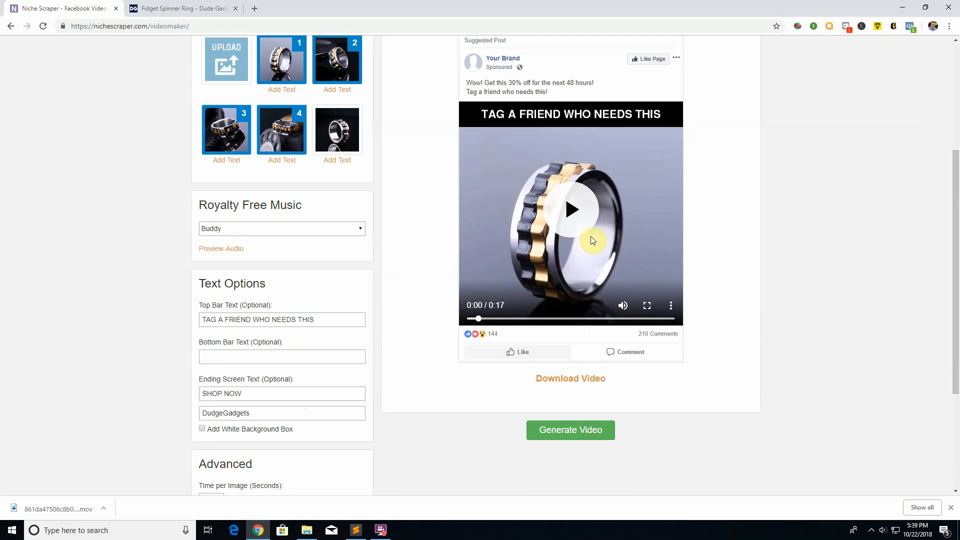
scroll(378, 361, down, 4)
scroll(523, 362, up, 5)
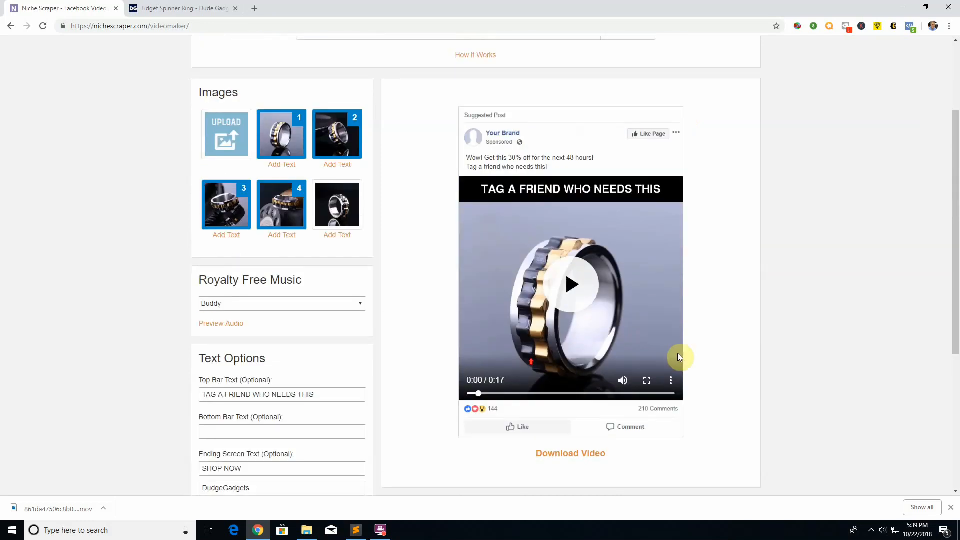
scroll(402, 429, down, 4)
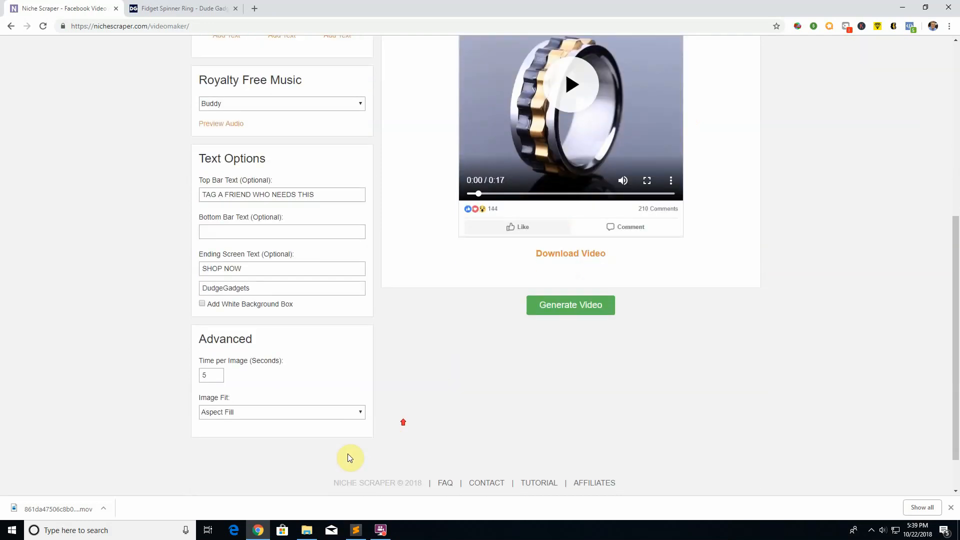
Step: Switch the image fit back and forth between Aspect Fit and Aspect Fill
click(263, 411)
click(252, 426)
click(250, 415)
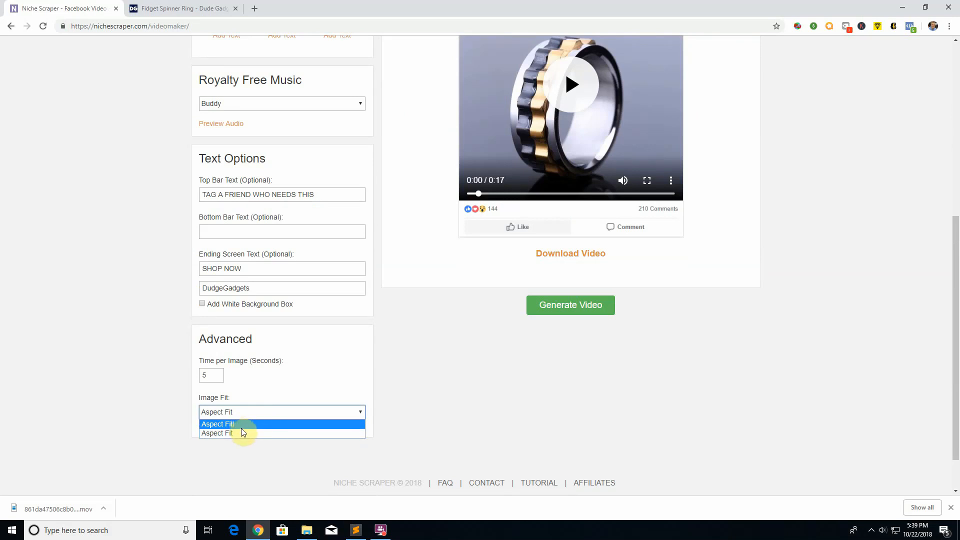
click(239, 426)
click(239, 419)
click(239, 429)
Step: Skip the video preview forward to about 0:03 to examine the change from the first to the second image
scroll(463, 406, up, 6)
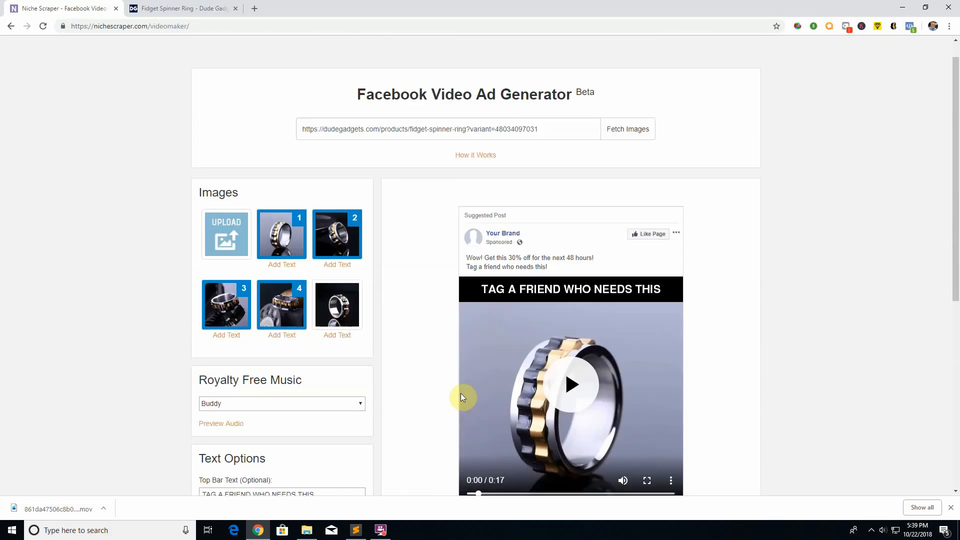
scroll(431, 298, down, 2)
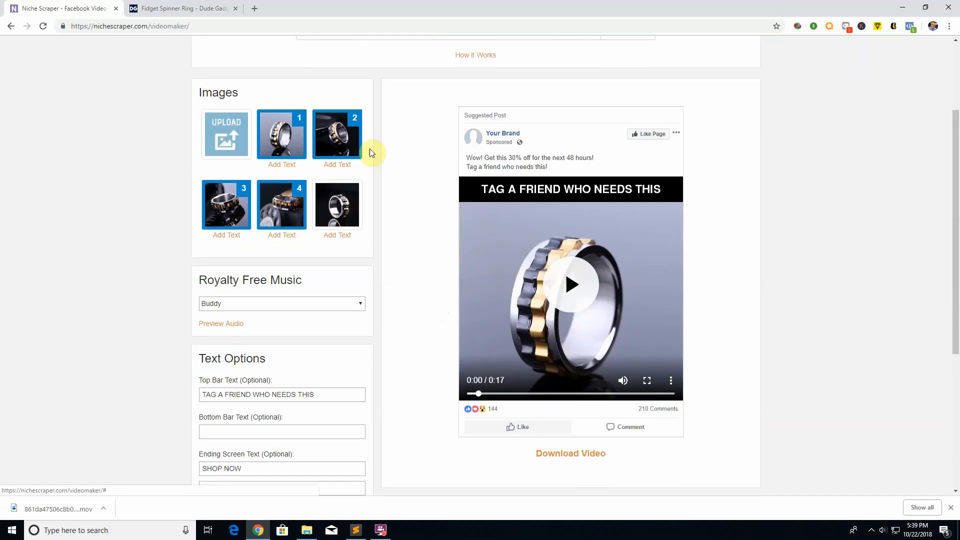
click(486, 394)
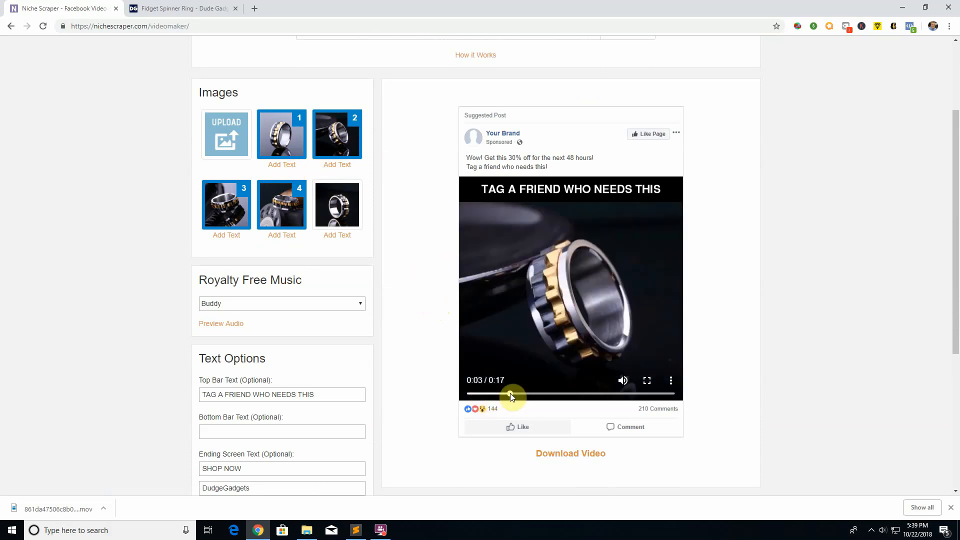
drag(507, 394, 506, 394)
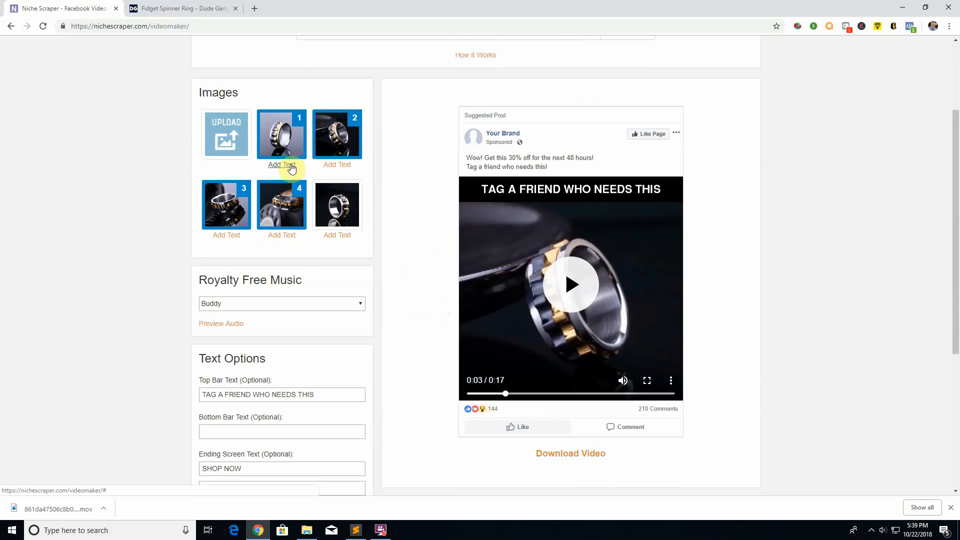
Step: Add the caption Luxury Ring For Men to the first image, keeping the Slow Zoom In animation, and save it
click(289, 167)
click(381, 142)
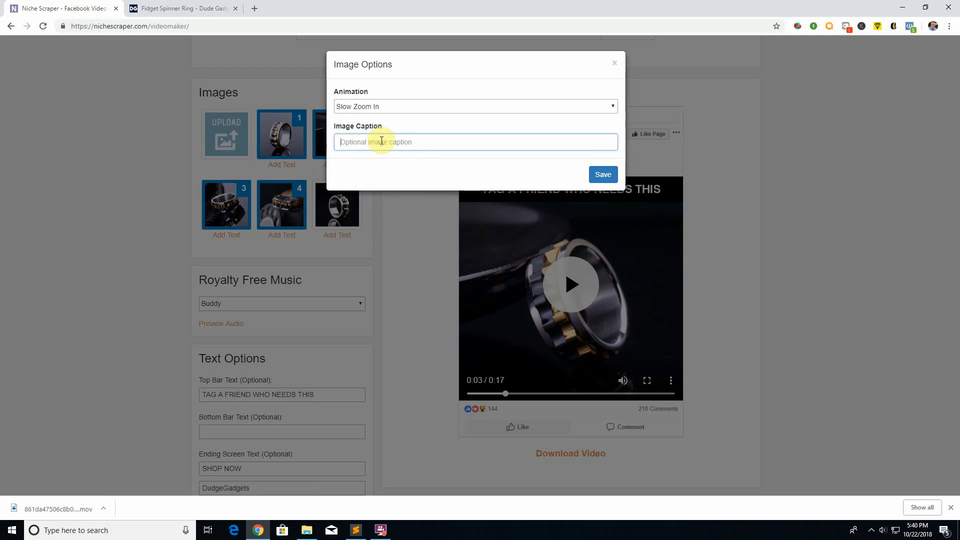
text(Deluce)
key(ctrl+a)
text(Luxu)
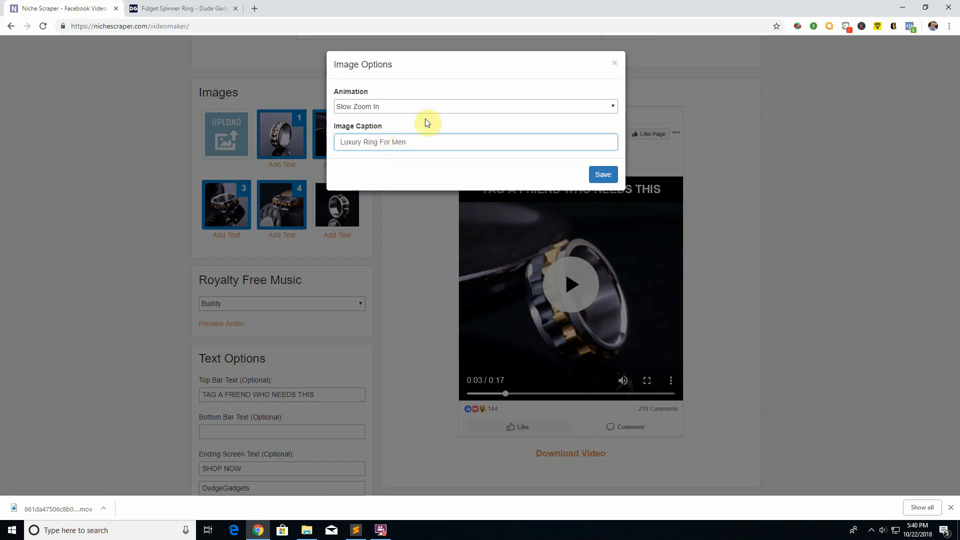
click(596, 176)
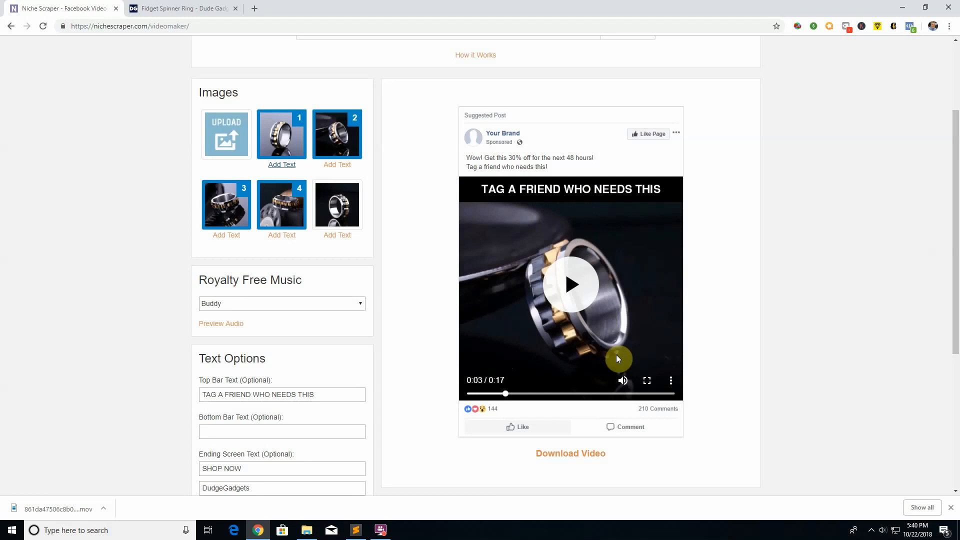
Step: Review the first image's animation and caption options, and play the preview from 0:00 to about 0:06 to examine the zoom effect
click(281, 165)
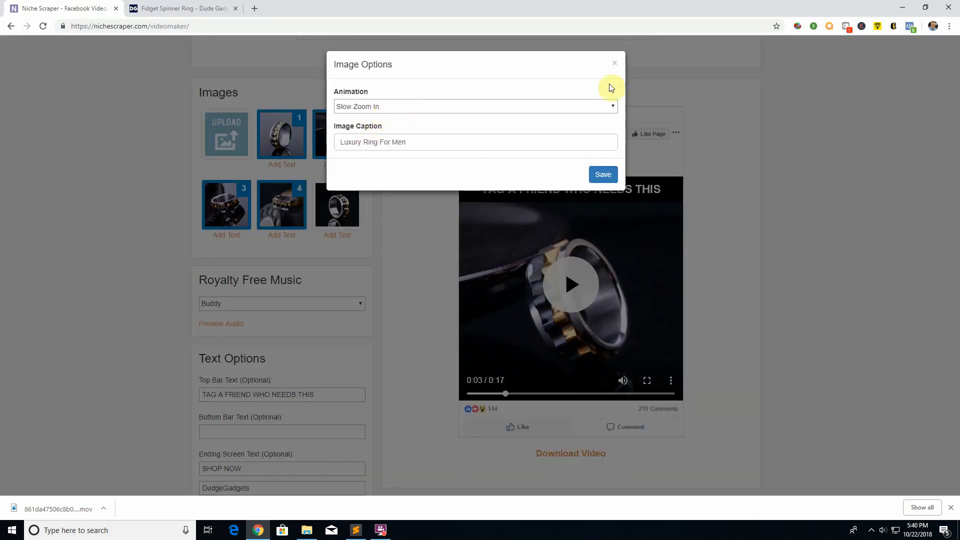
click(614, 63)
drag(506, 395, 474, 397)
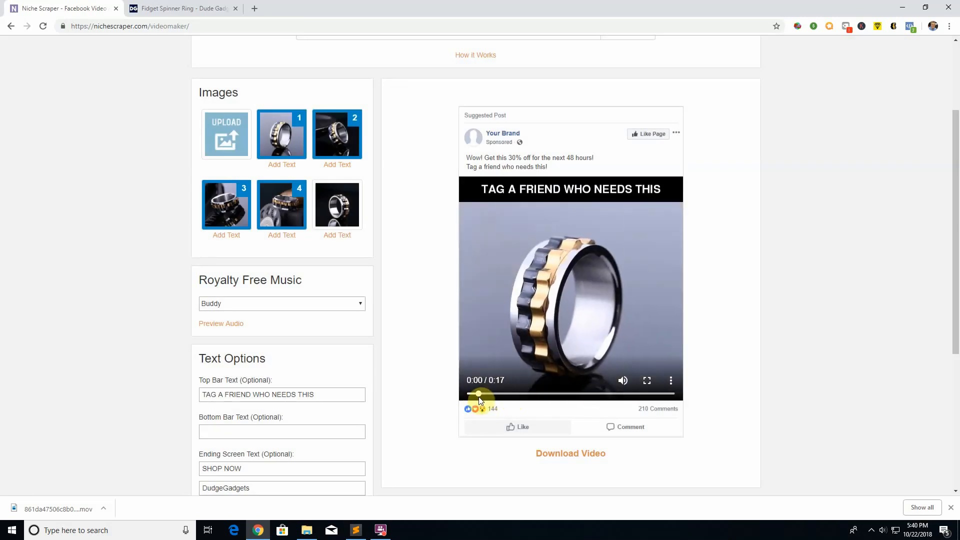
drag(502, 394, 520, 387)
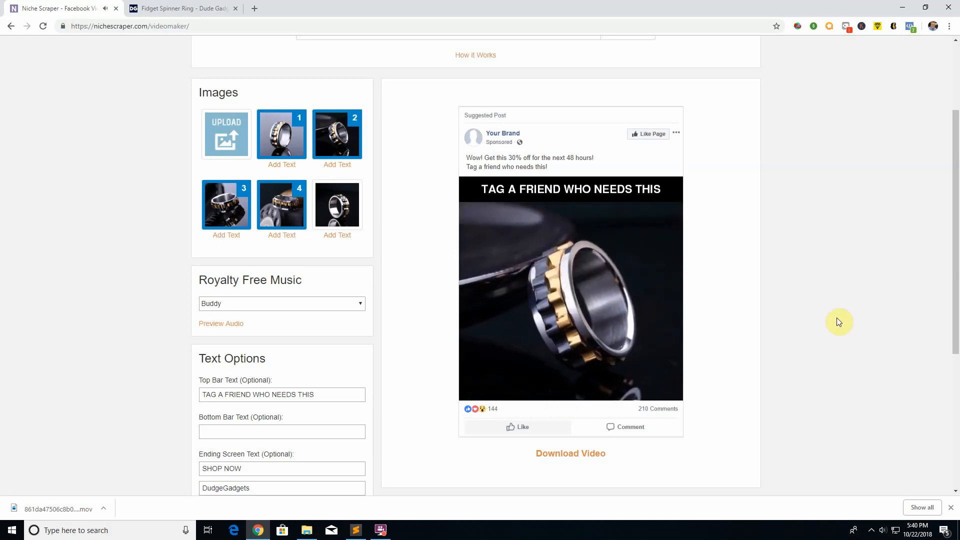
click(617, 287)
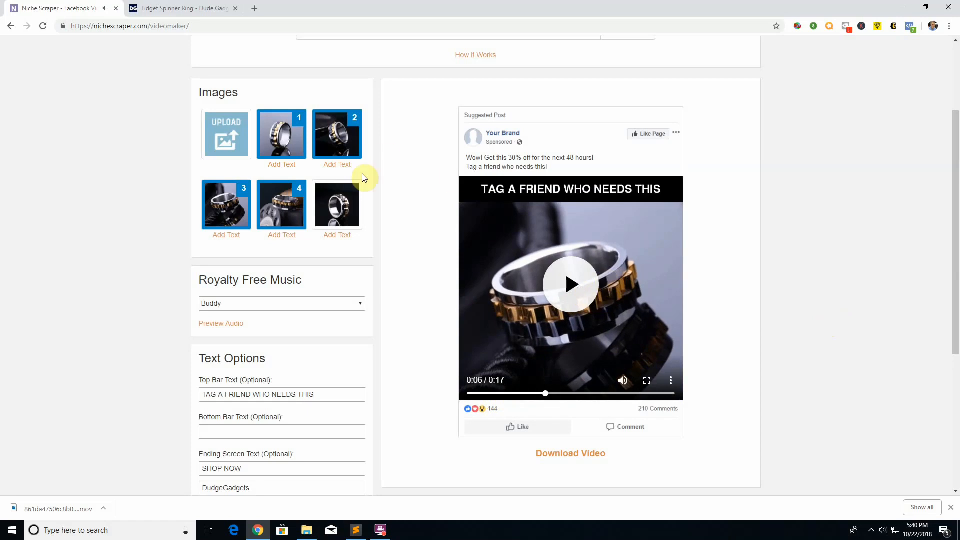
Step: Set the first image's animation to Pan Down and Right, keeping its caption, and save it
click(270, 168)
click(386, 107)
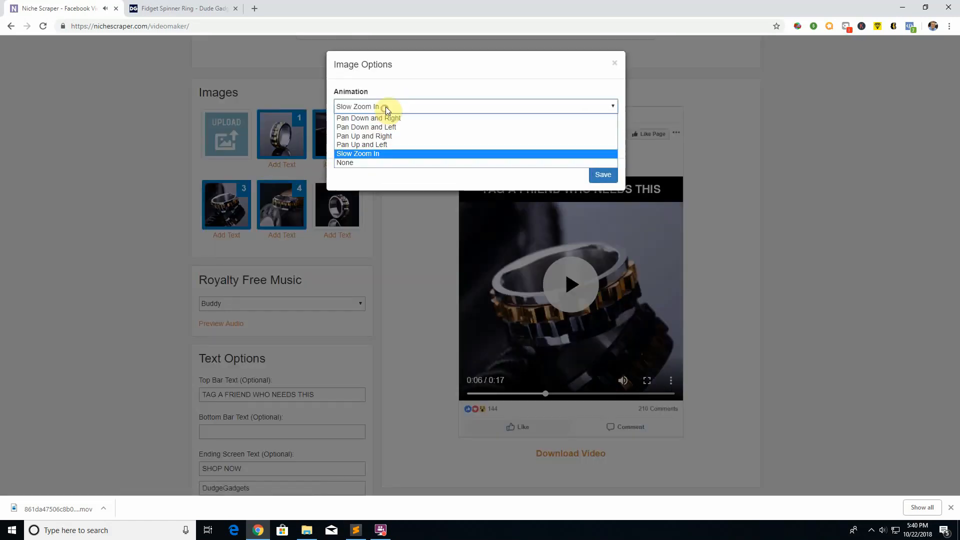
click(405, 118)
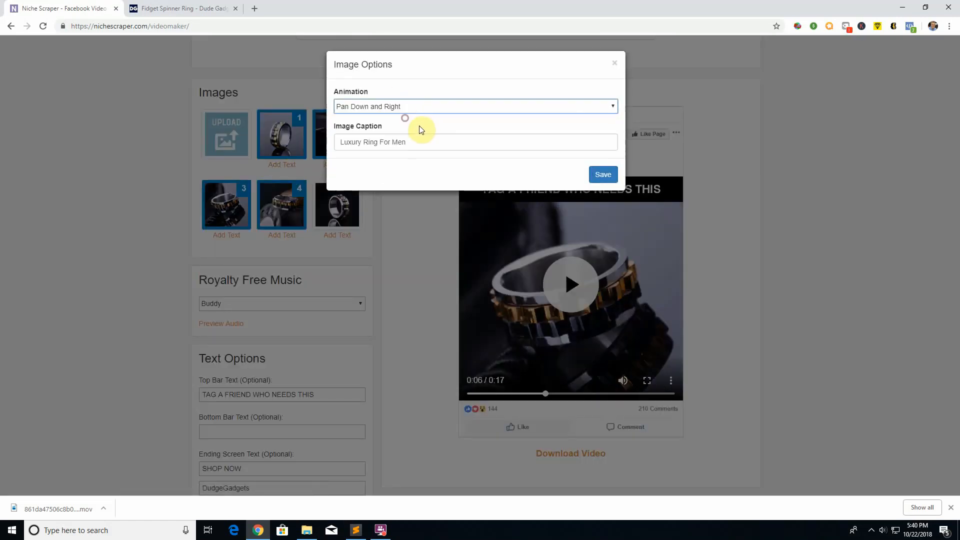
click(604, 171)
Step: Set the second image's animation to Pan Up and Left and save it
click(342, 167)
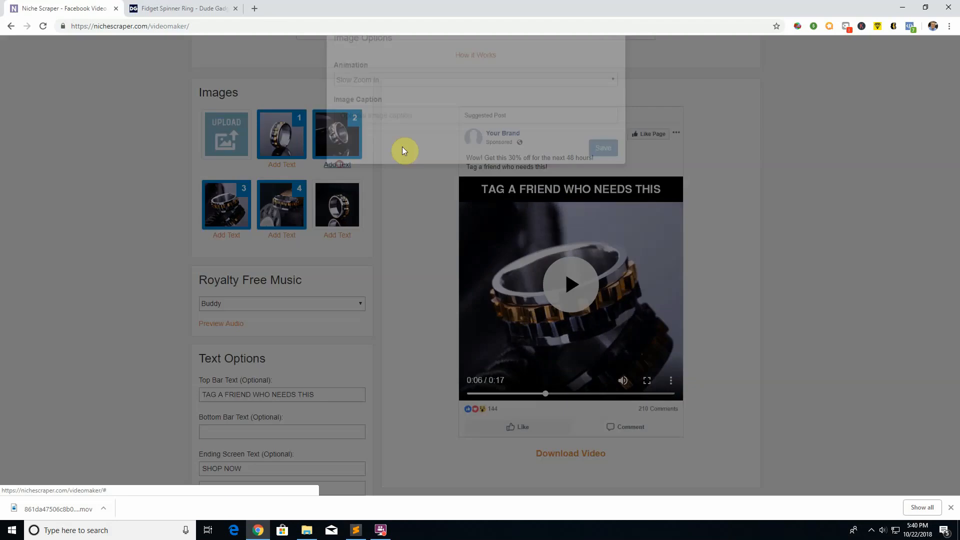
click(408, 111)
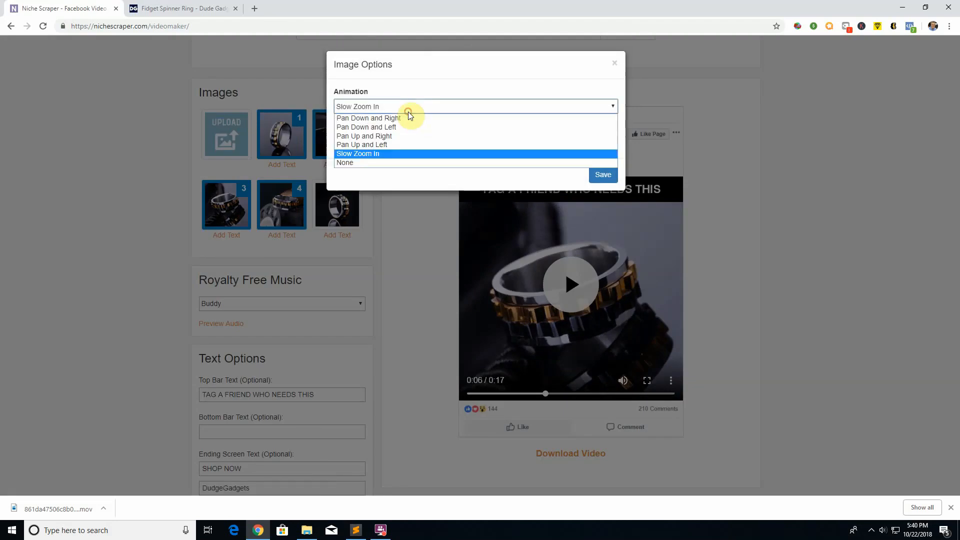
click(406, 145)
click(604, 176)
Step: Choose an animation for the third image and save its options
click(237, 234)
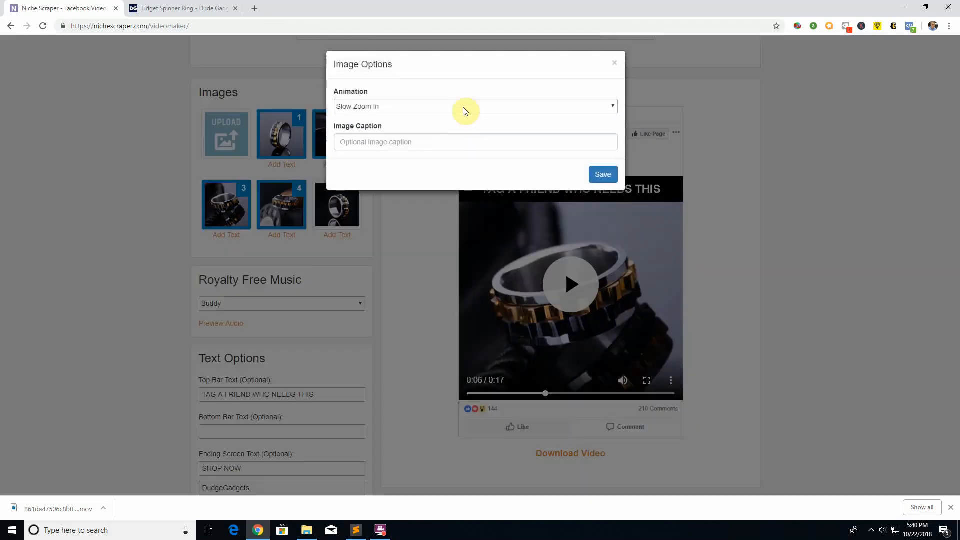
click(450, 106)
click(606, 175)
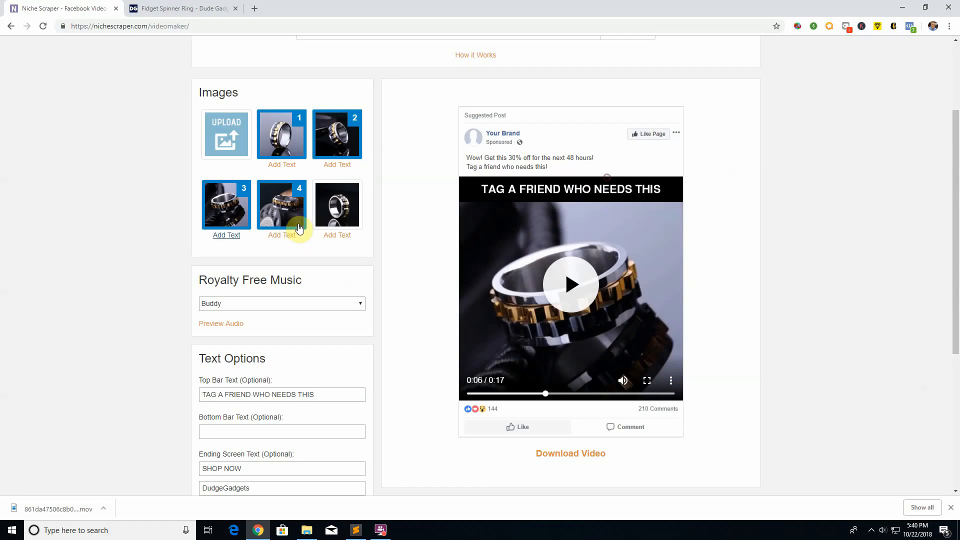
Step: Set the fourth image's animation to None and save it
click(282, 235)
click(375, 107)
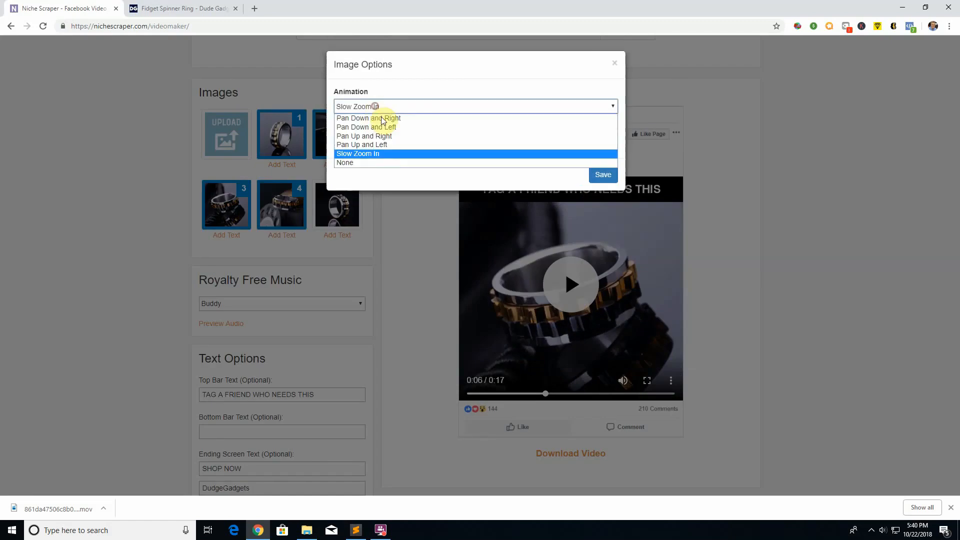
click(364, 163)
click(605, 176)
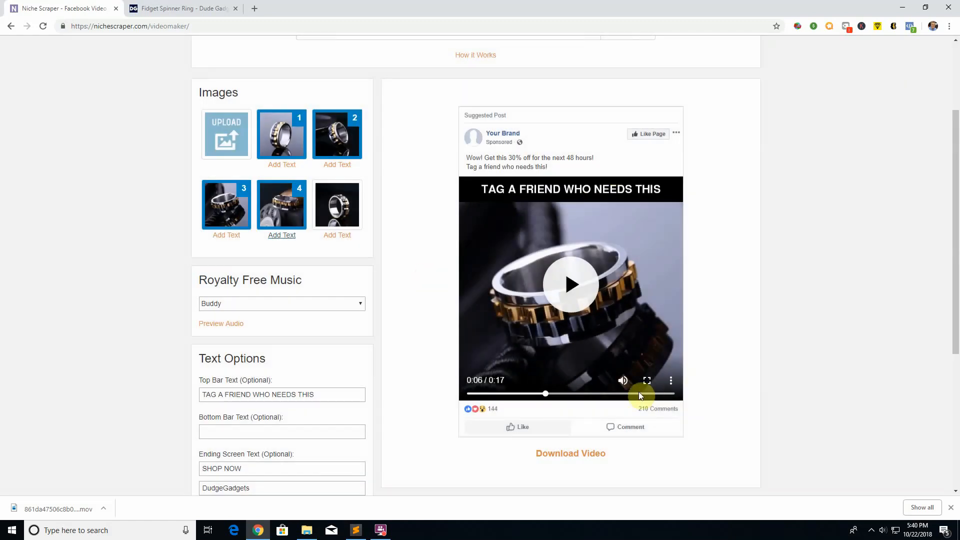
Step: Generate the video again with the new image animations and caption, and dismiss the completion message
scroll(606, 429, down, 4)
click(571, 313)
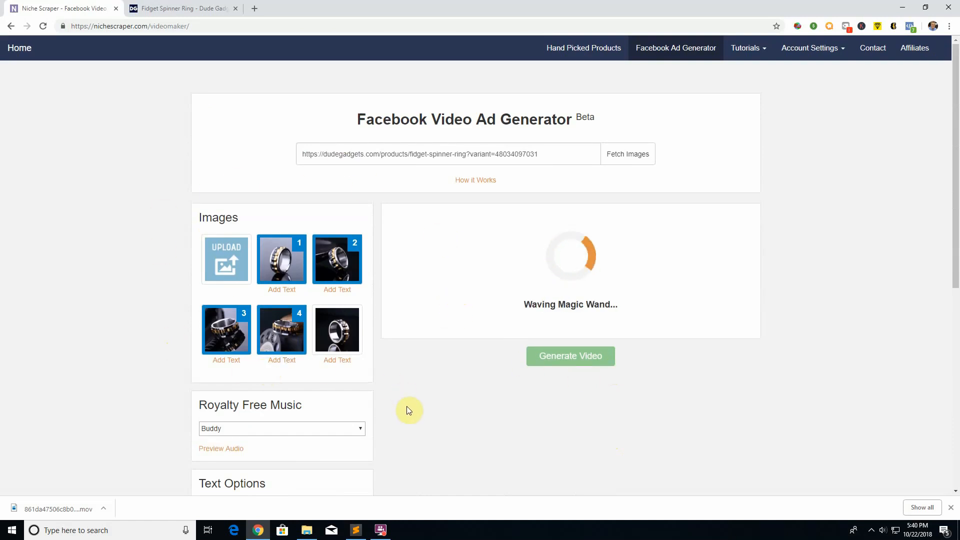
scroll(407, 406, down, 6)
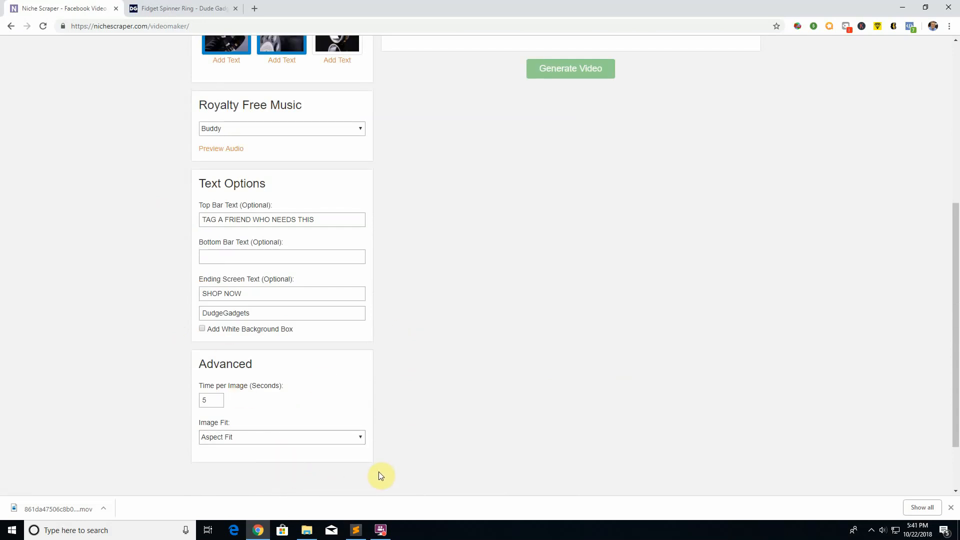
scroll(380, 471, up, 6)
drag(617, 102, 488, 116)
click(490, 116)
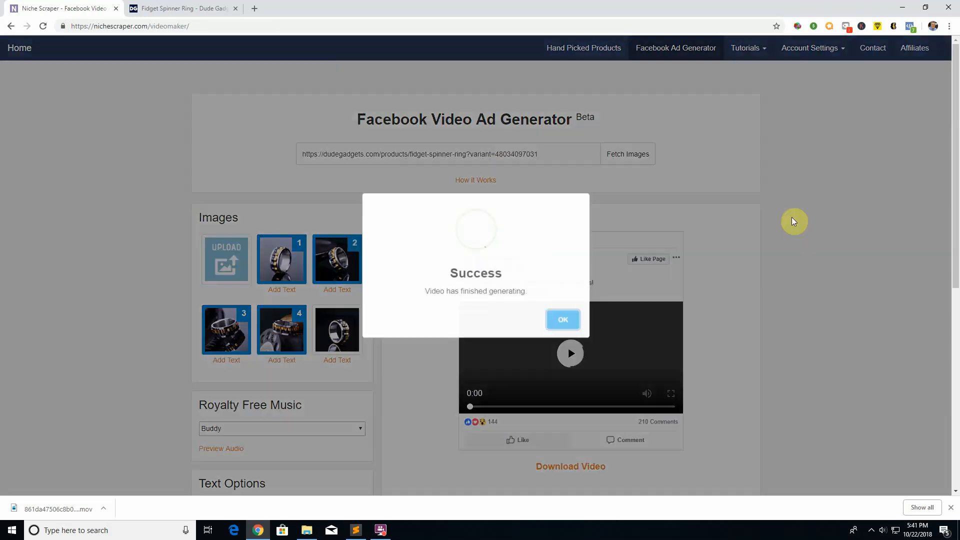
click(562, 322)
Step: Play the new video to about 0:02 to examine the first image's caption, and check the text, timing and image fit settings
scroll(577, 317, down, 3)
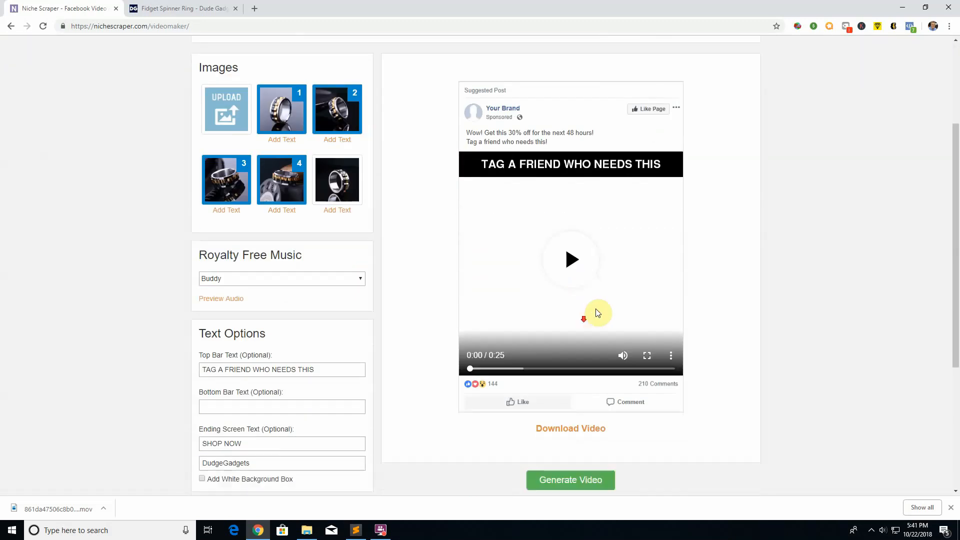
click(579, 275)
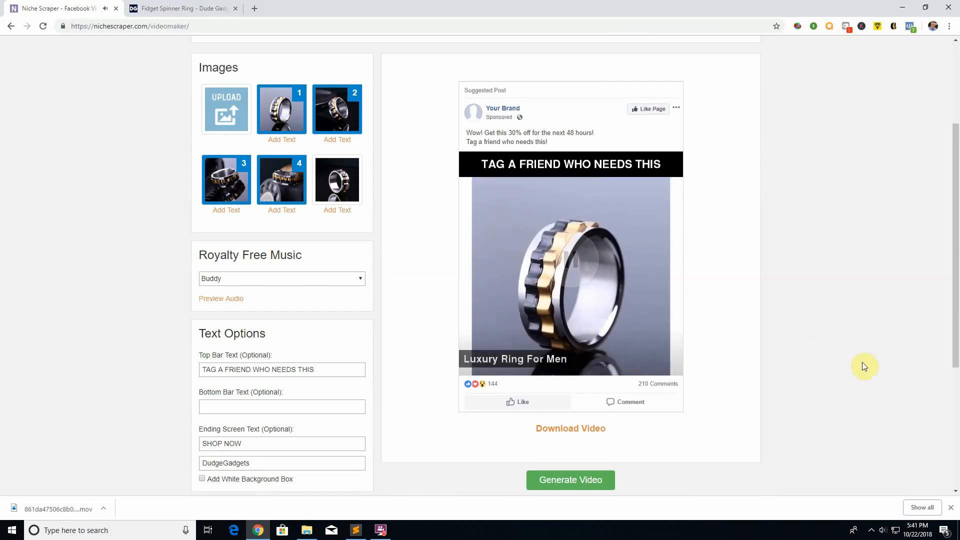
click(576, 270)
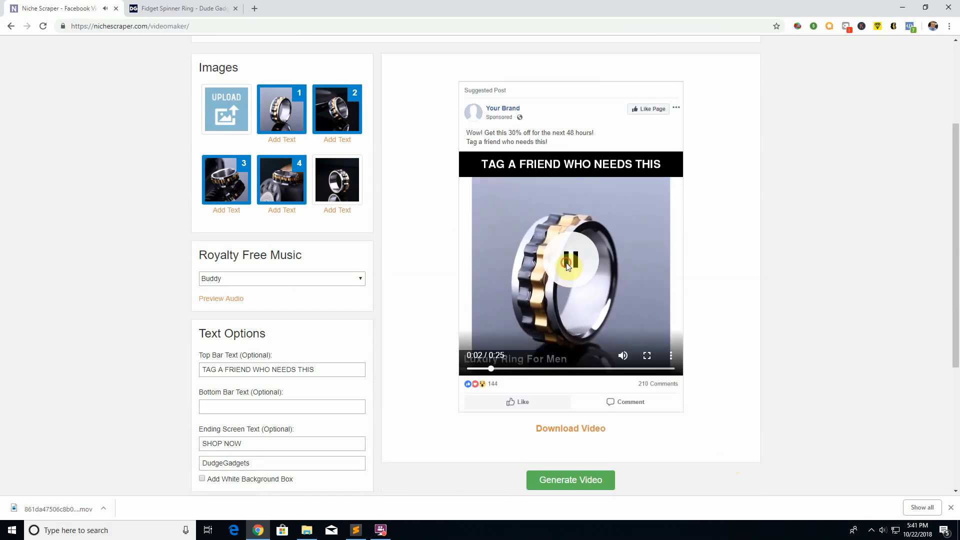
scroll(411, 416, down, 2)
scroll(410, 414, down, 2)
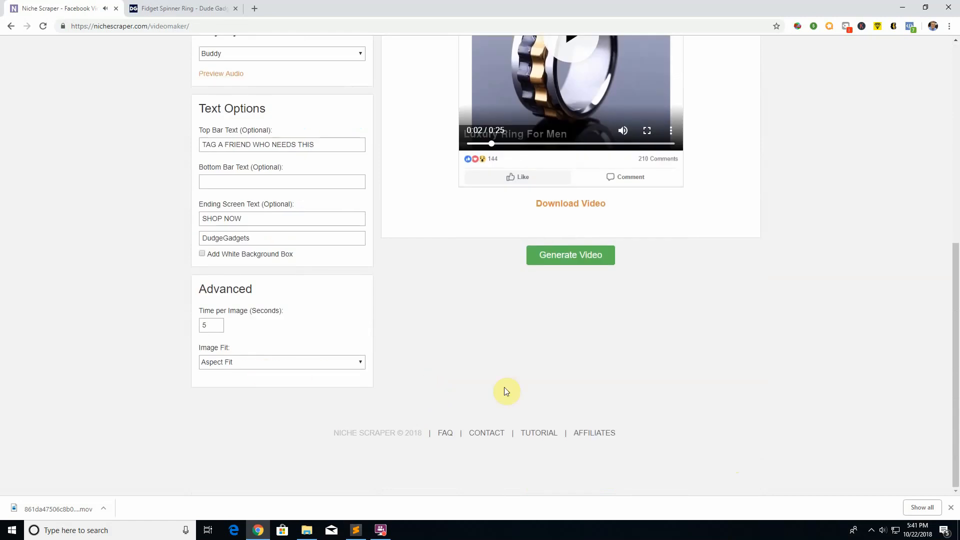
scroll(506, 390, up, 3)
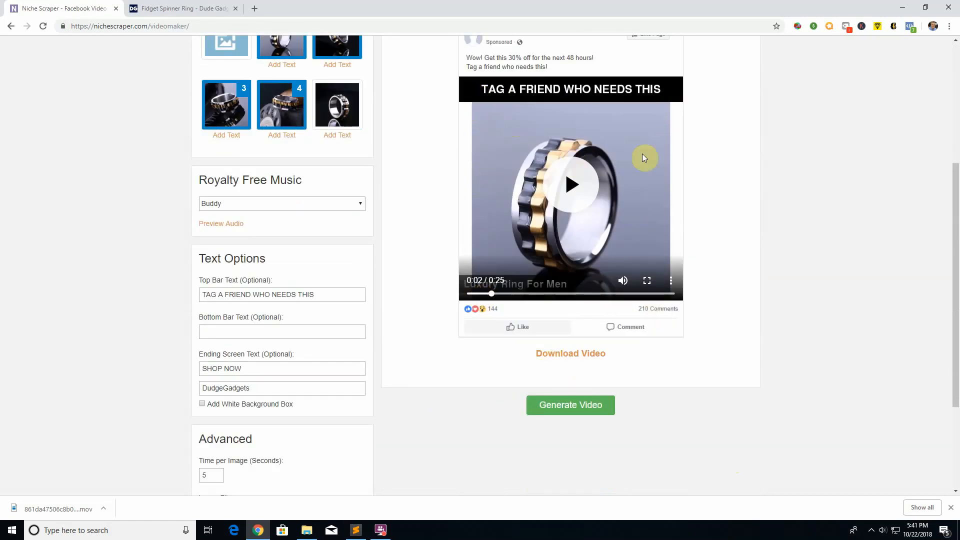
scroll(420, 365, up, 3)
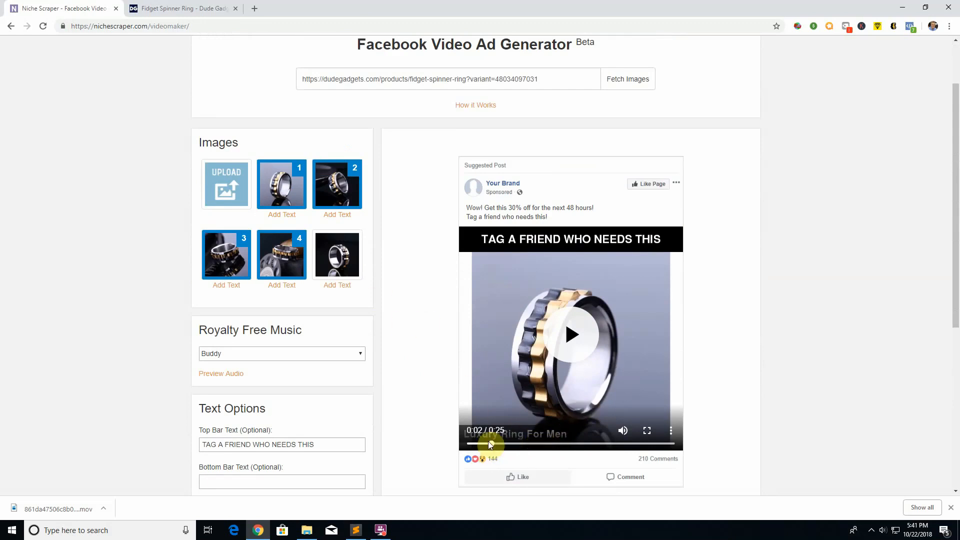
Step: Check the first image's animation setting and skim the preview from 0:02 to about 0:12 to examine the pan animations
mouse_move(490, 442)
mouse_down()
mouse_move(468, 445)
mouse_move(489, 444)
mouse_up()
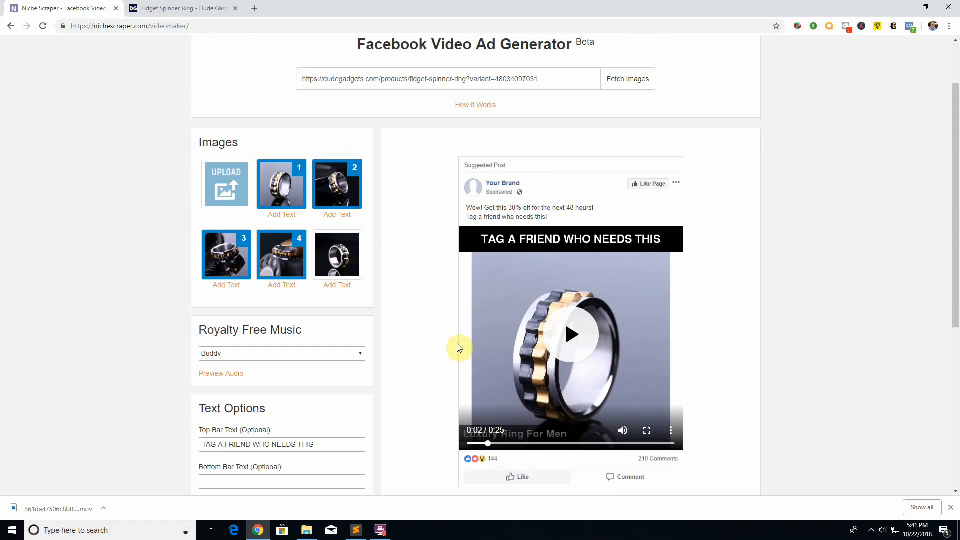
click(281, 214)
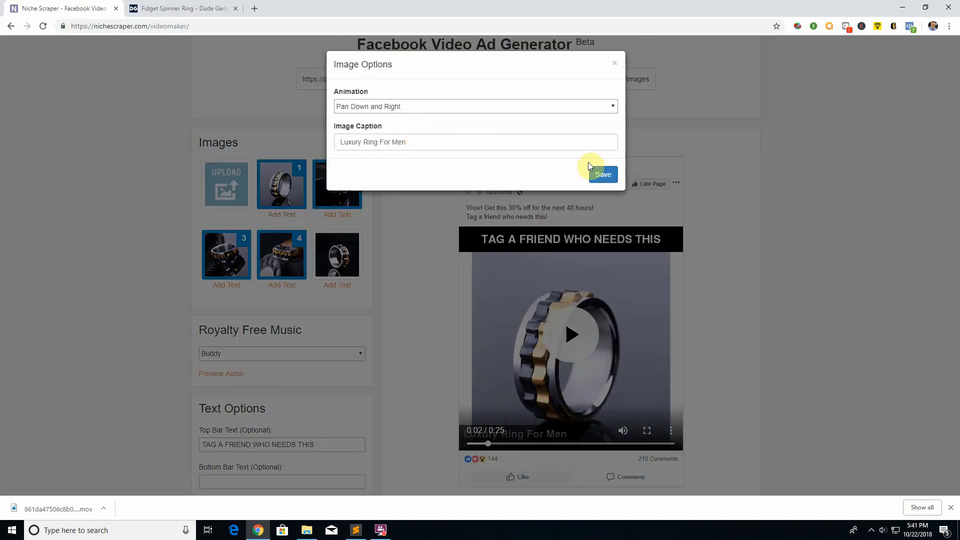
click(615, 63)
scroll(450, 365, down, 2)
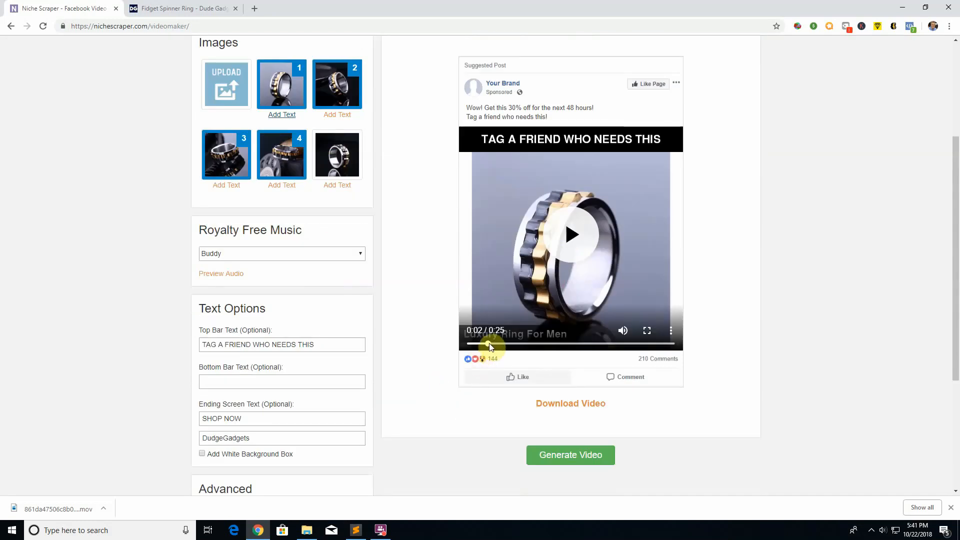
drag(490, 347, 572, 344)
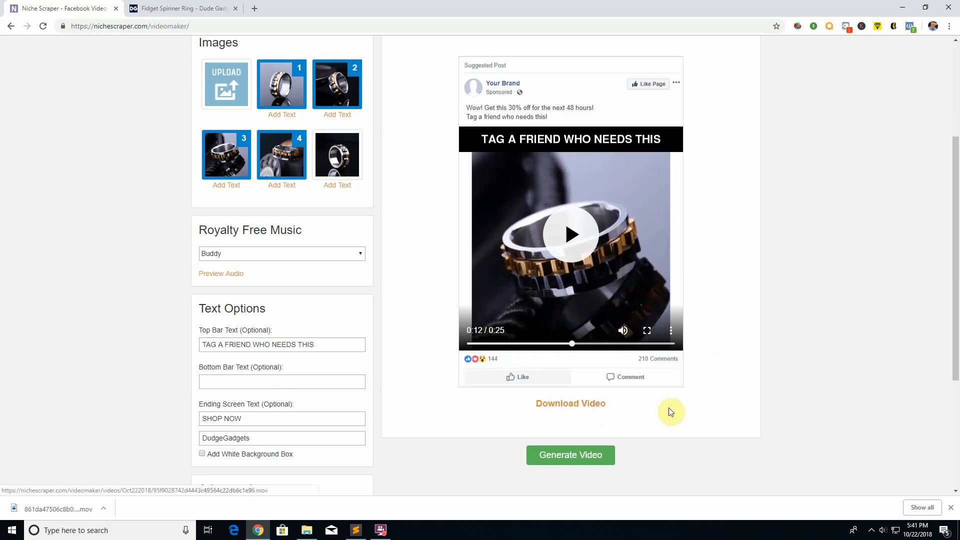
Step: Look over the settings and the footer's Affiliates link, and close the browser's downloads bar
scroll(757, 406, up, 4)
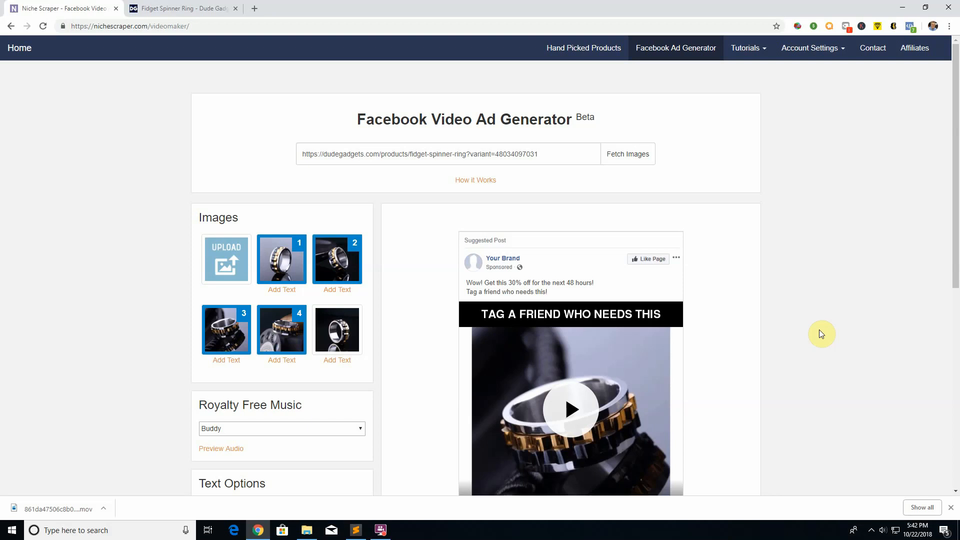
scroll(780, 230, down, 8)
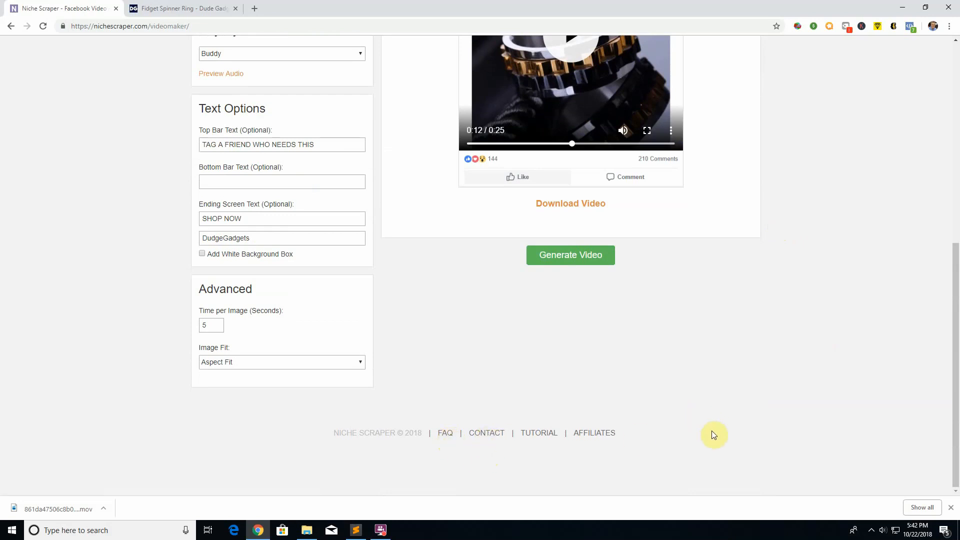
drag(653, 435, 593, 434)
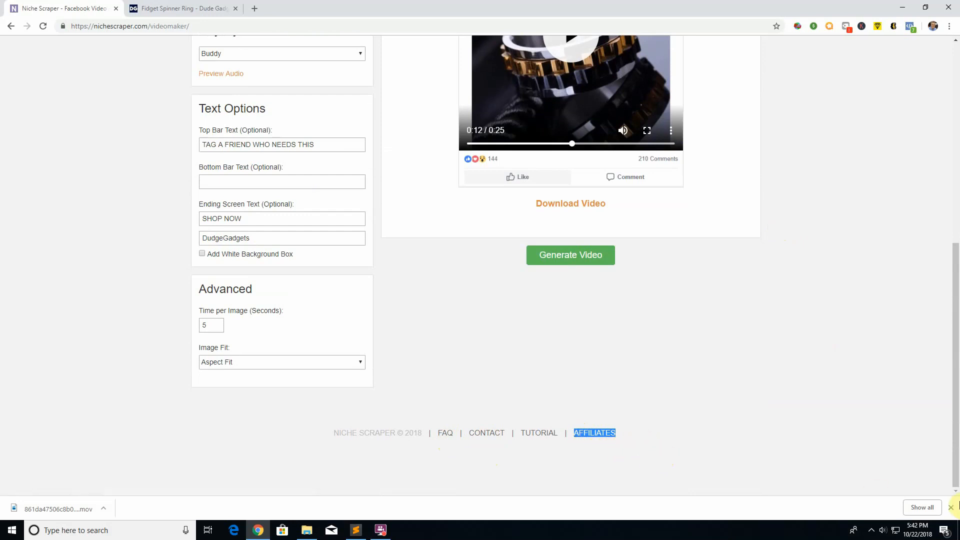
click(951, 508)
click(768, 459)
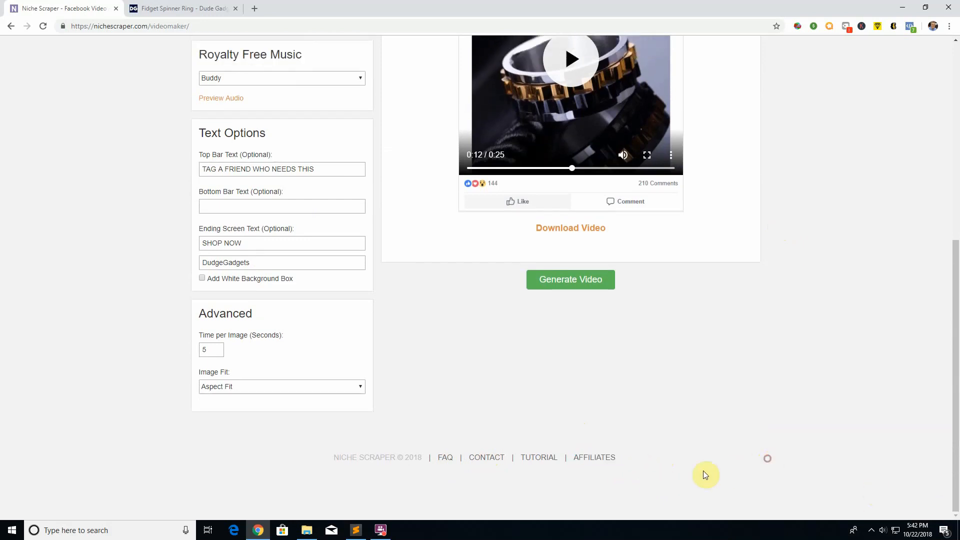
scroll(650, 425, up, 7)
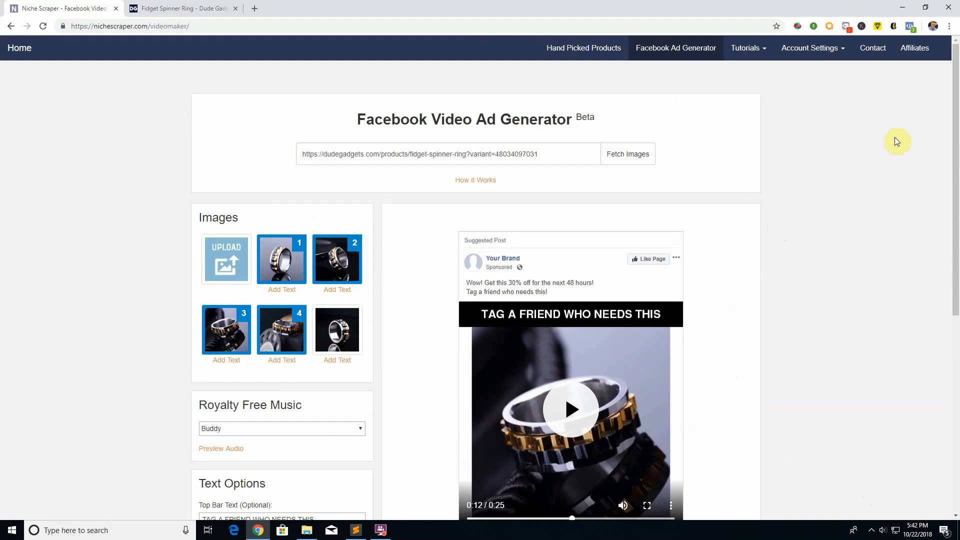
Step: Look through the list of available tutorials and close it
click(758, 49)
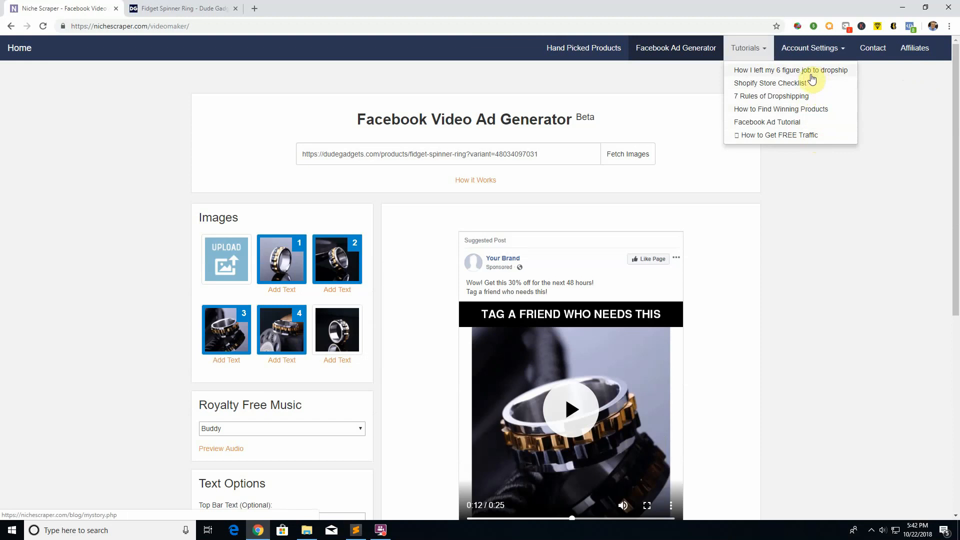
click(938, 104)
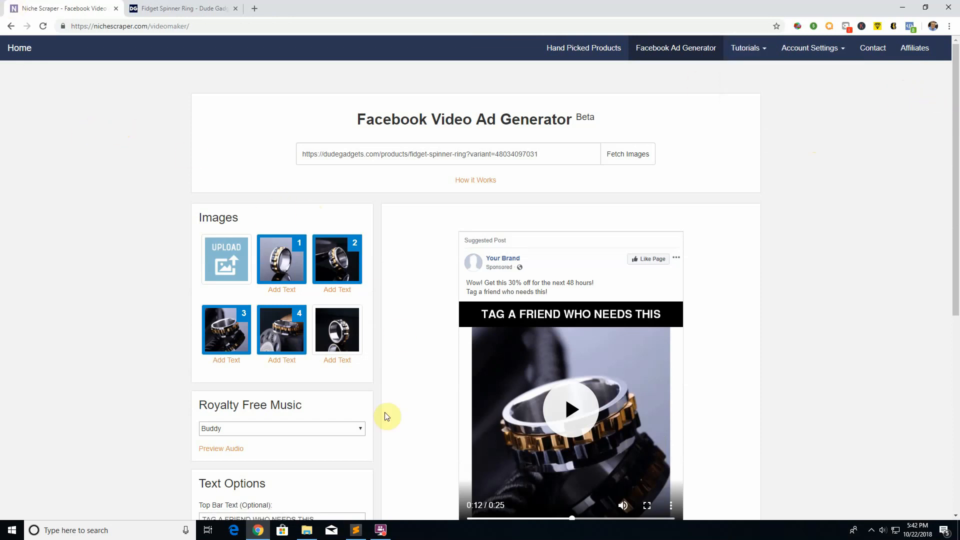
click(388, 535)
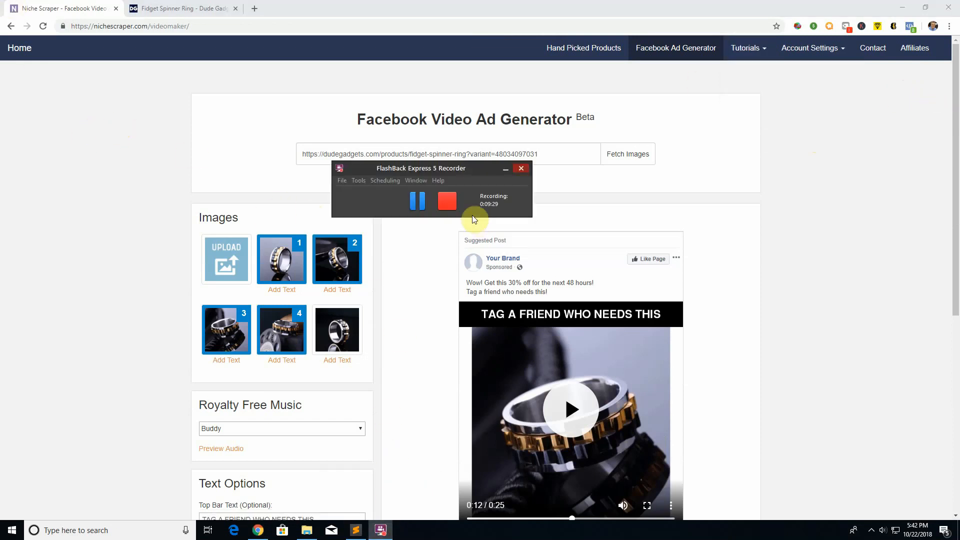